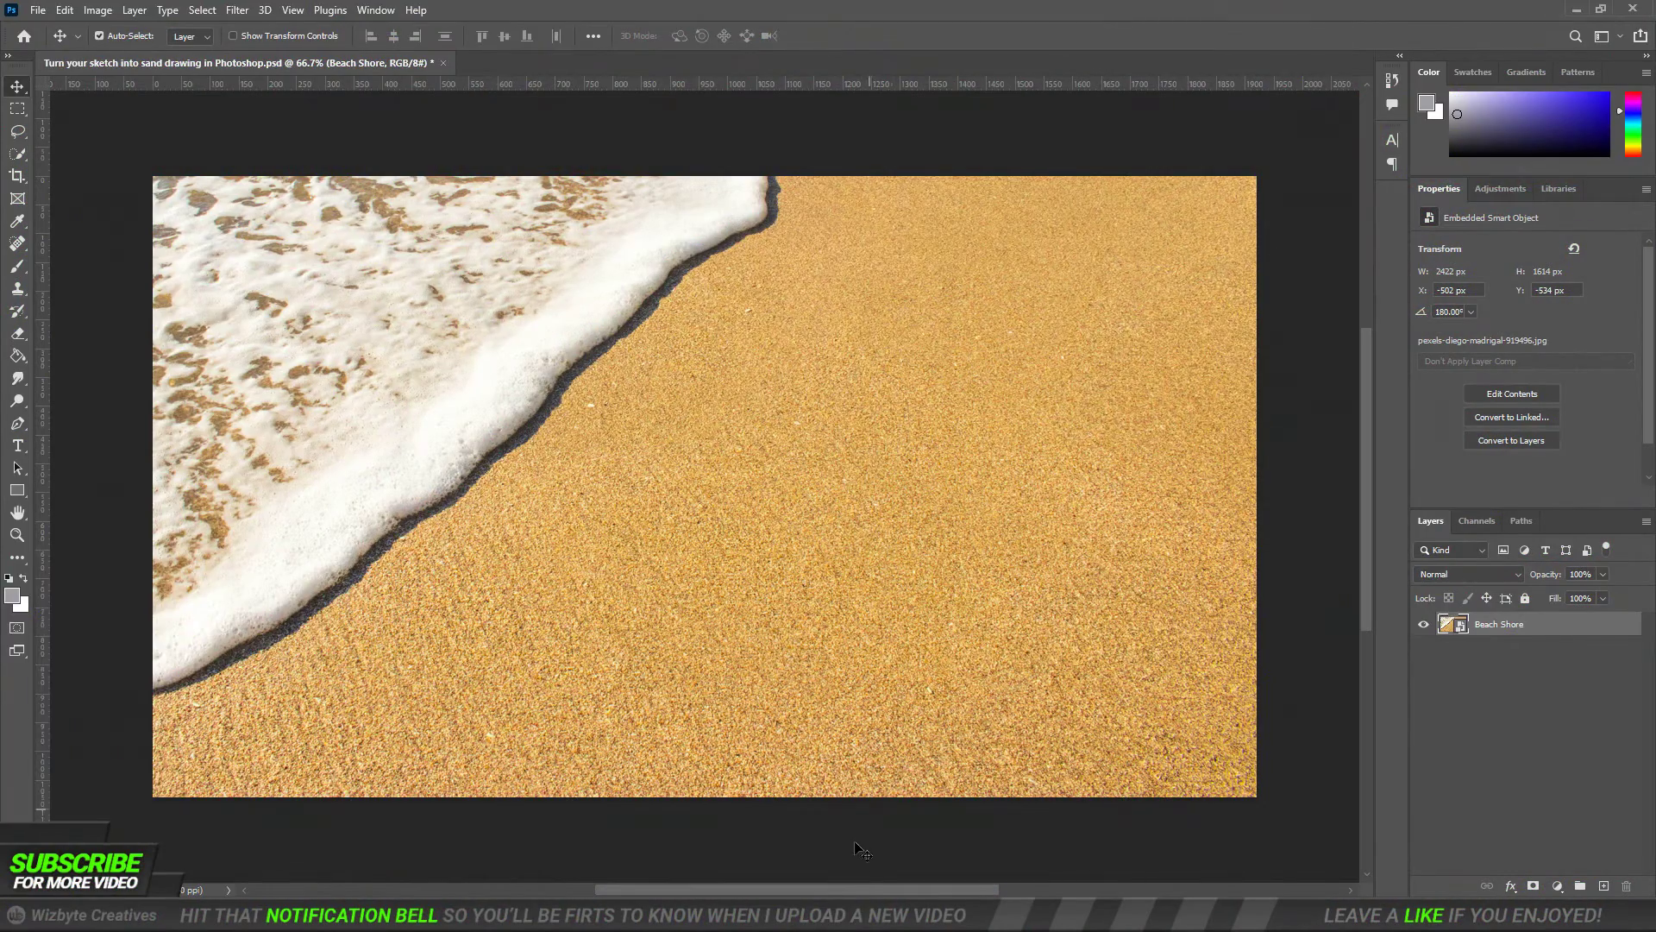
- Place anime sketch.jpg from Explorer onto the beach photo as a new layer
key(alt+Tab)
mouse_move(259, 759)
mouse_down()
mouse_move(795, 496)
mouse_move(802, 517)
mouse_up()
key(Return)
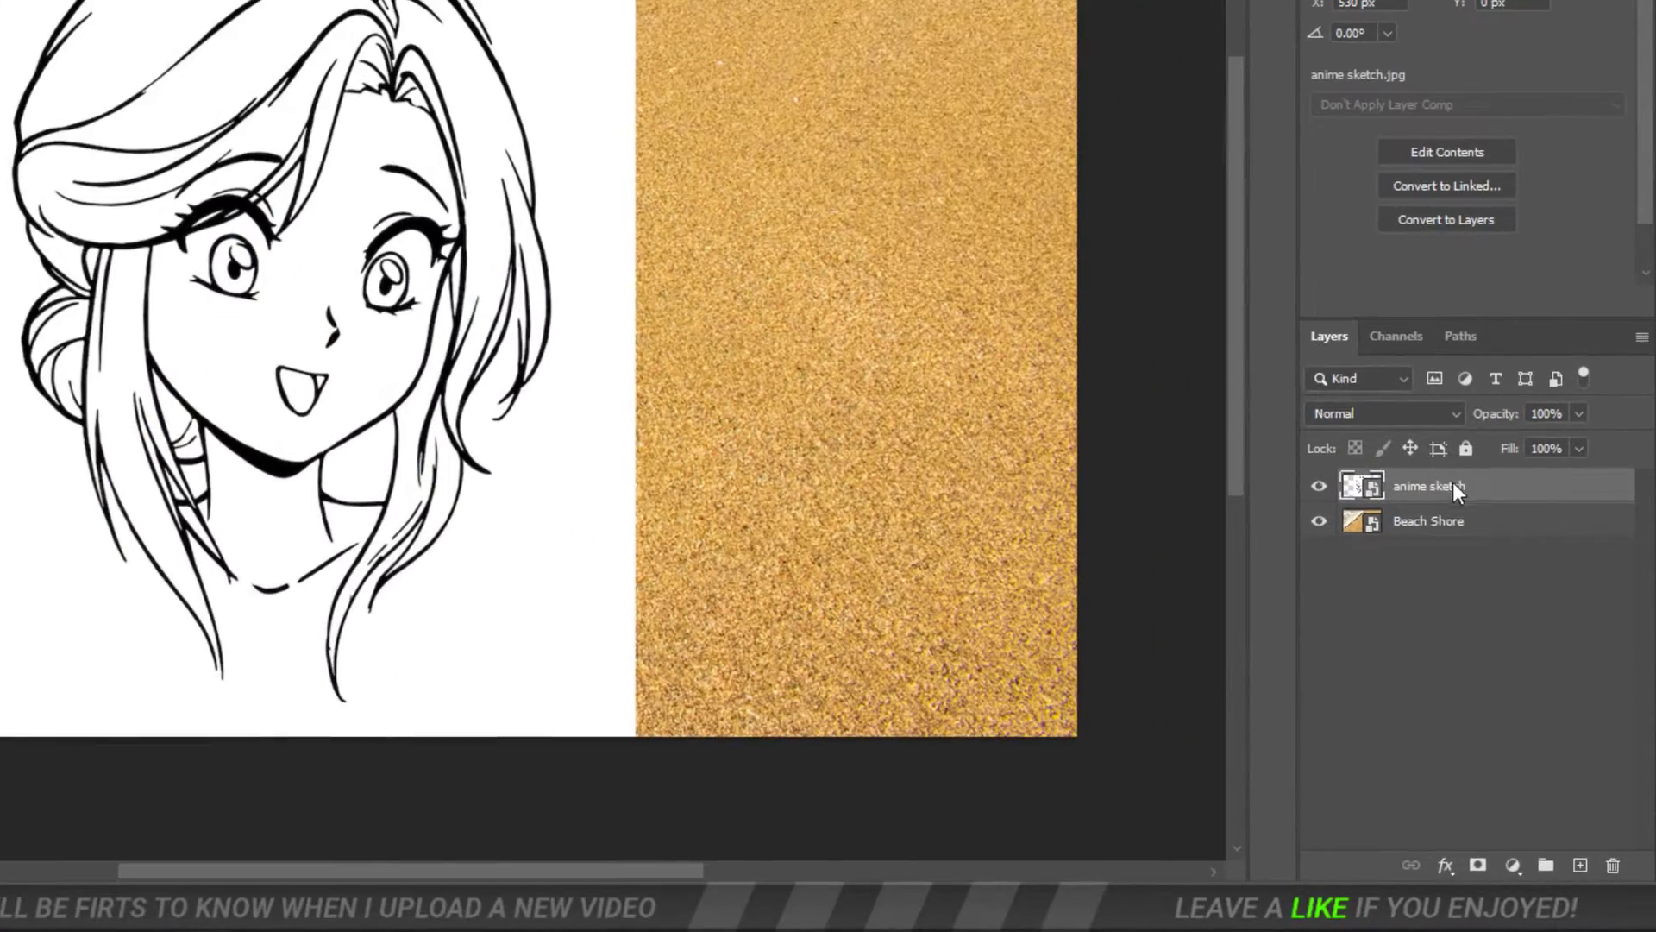
- Split the sketch layer's This Layer Blend If white slider to 40/80 so white drops out
right_click(1527, 627)
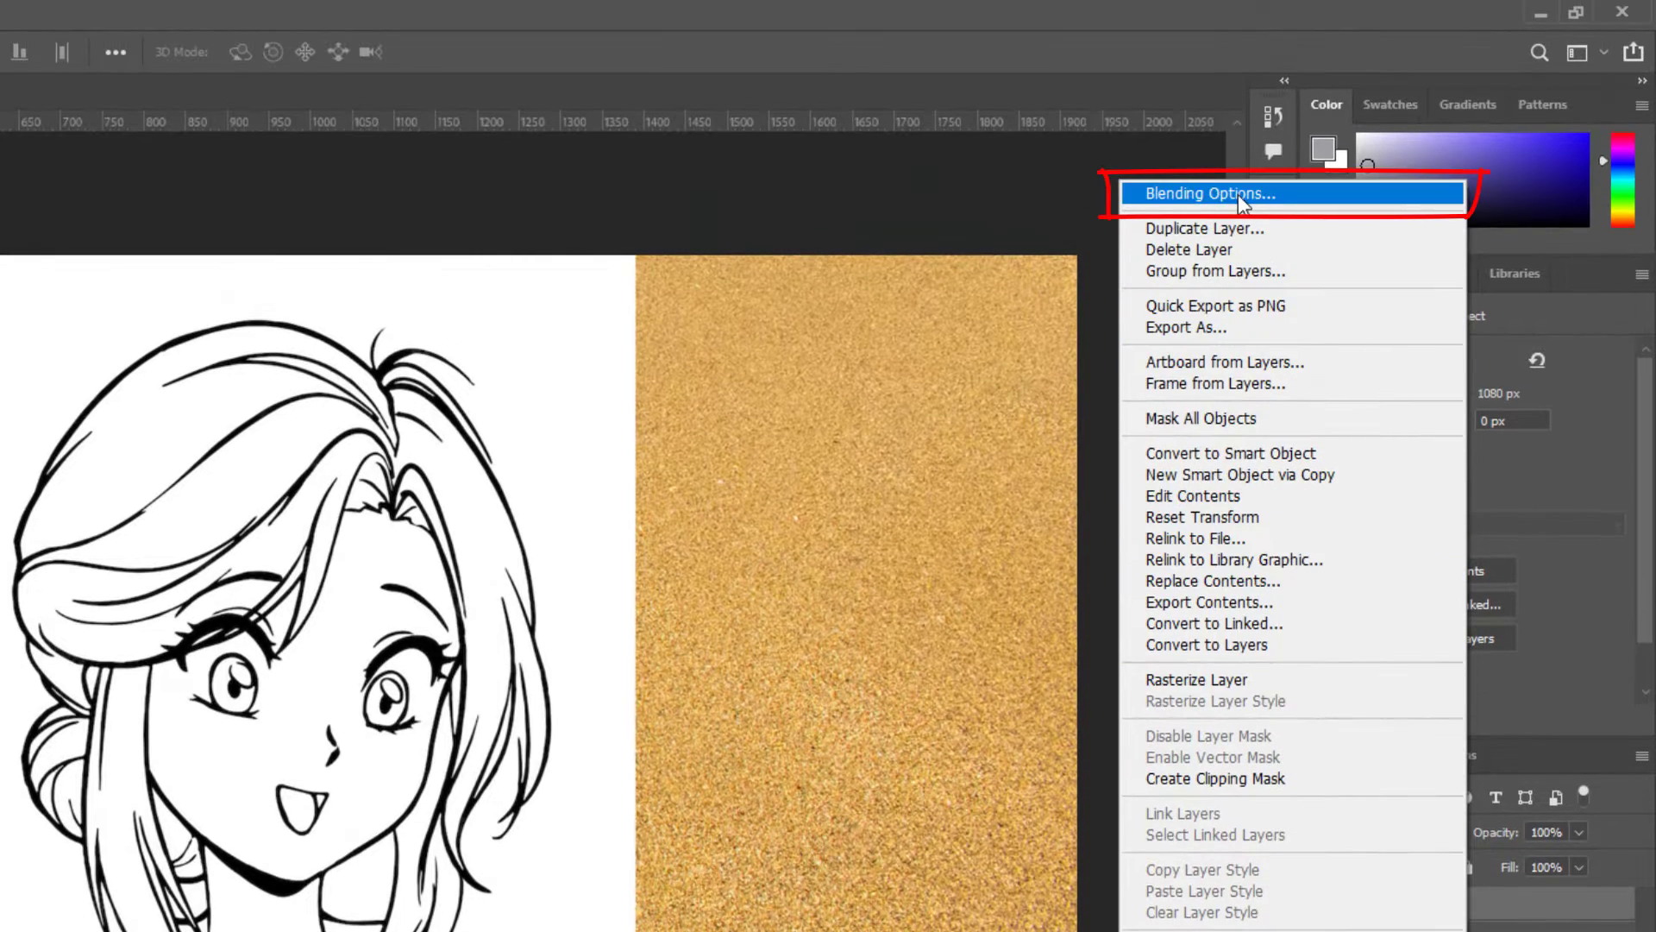
click(1239, 193)
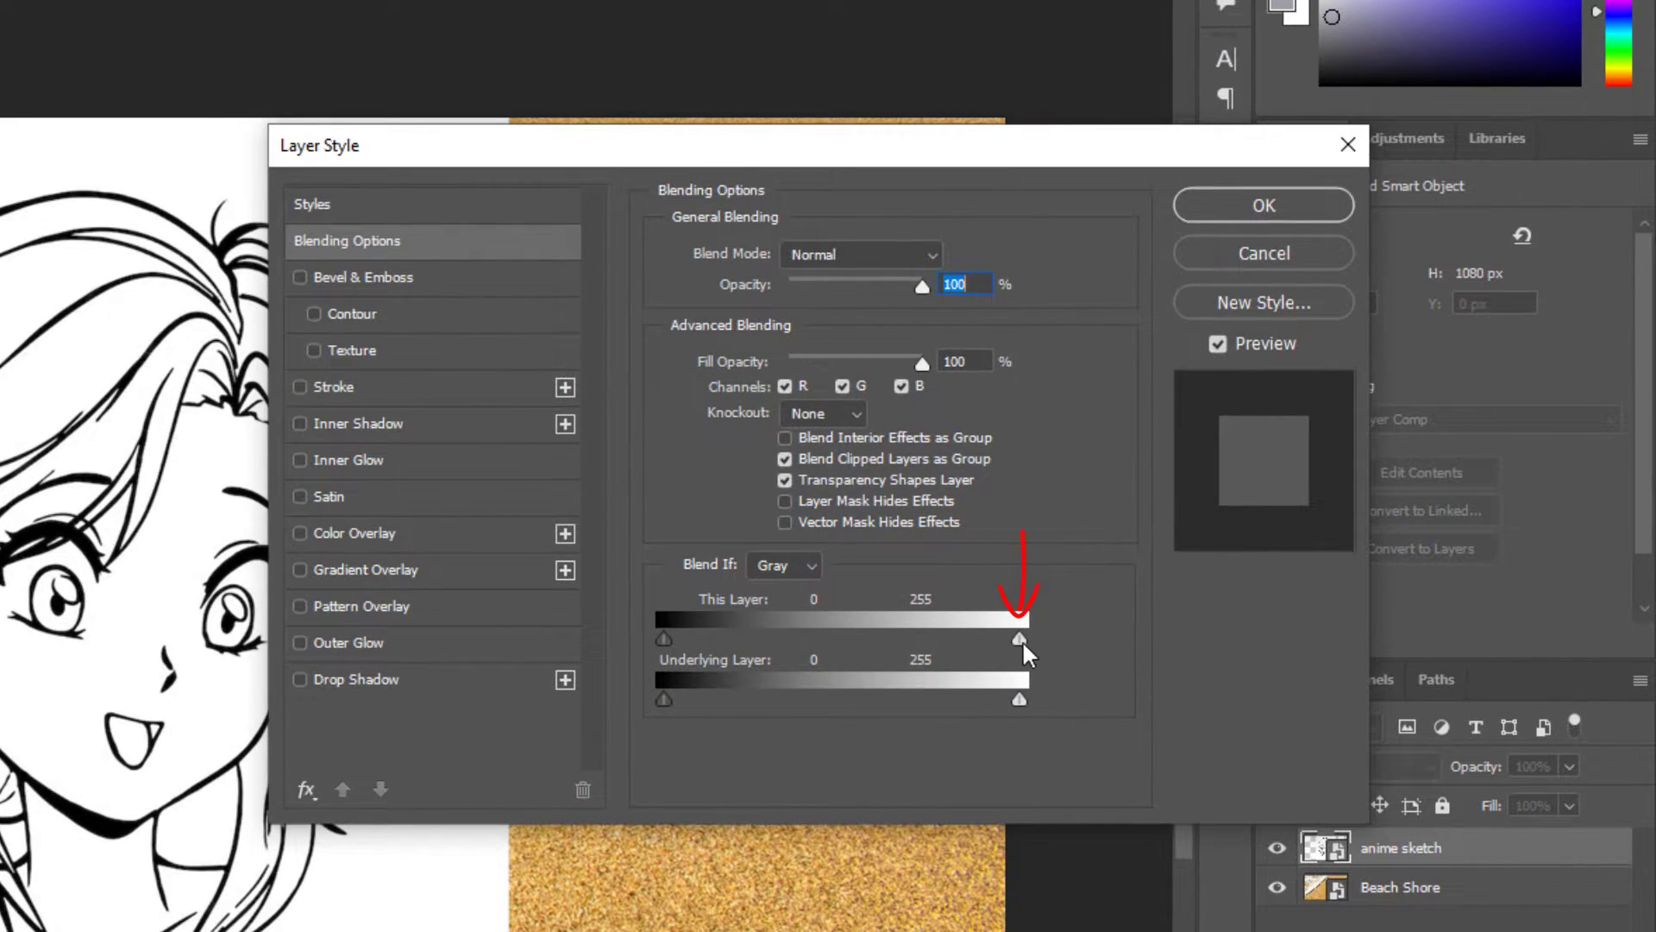
drag(1024, 645, 777, 647)
key(alt)
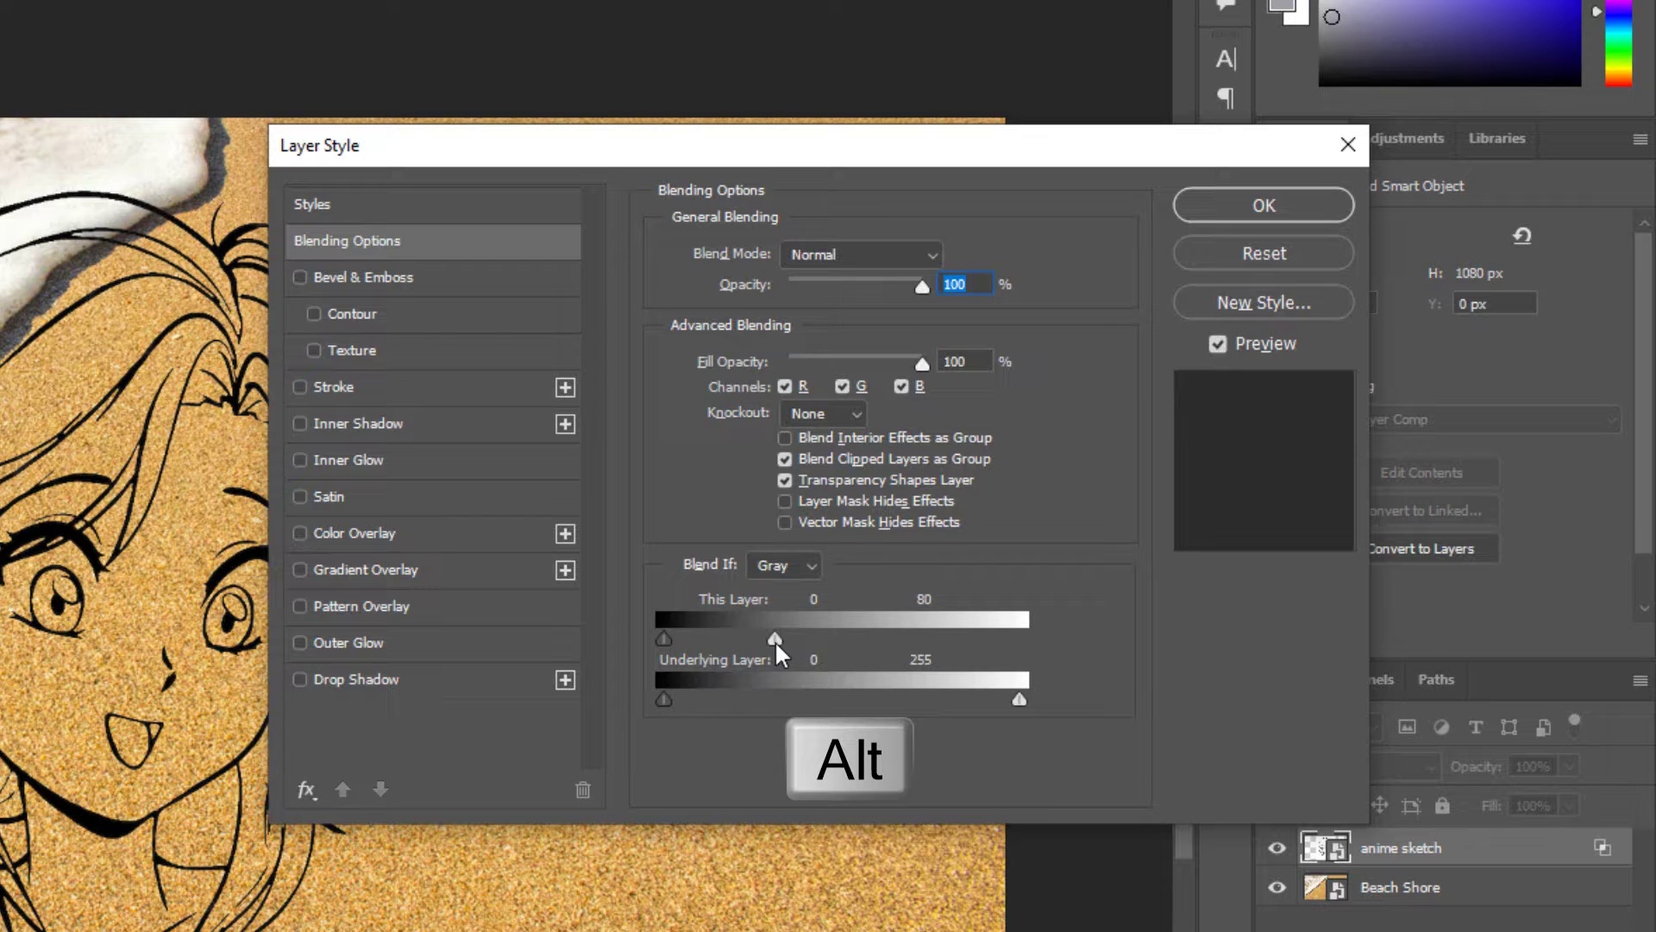
drag(775, 645, 728, 640)
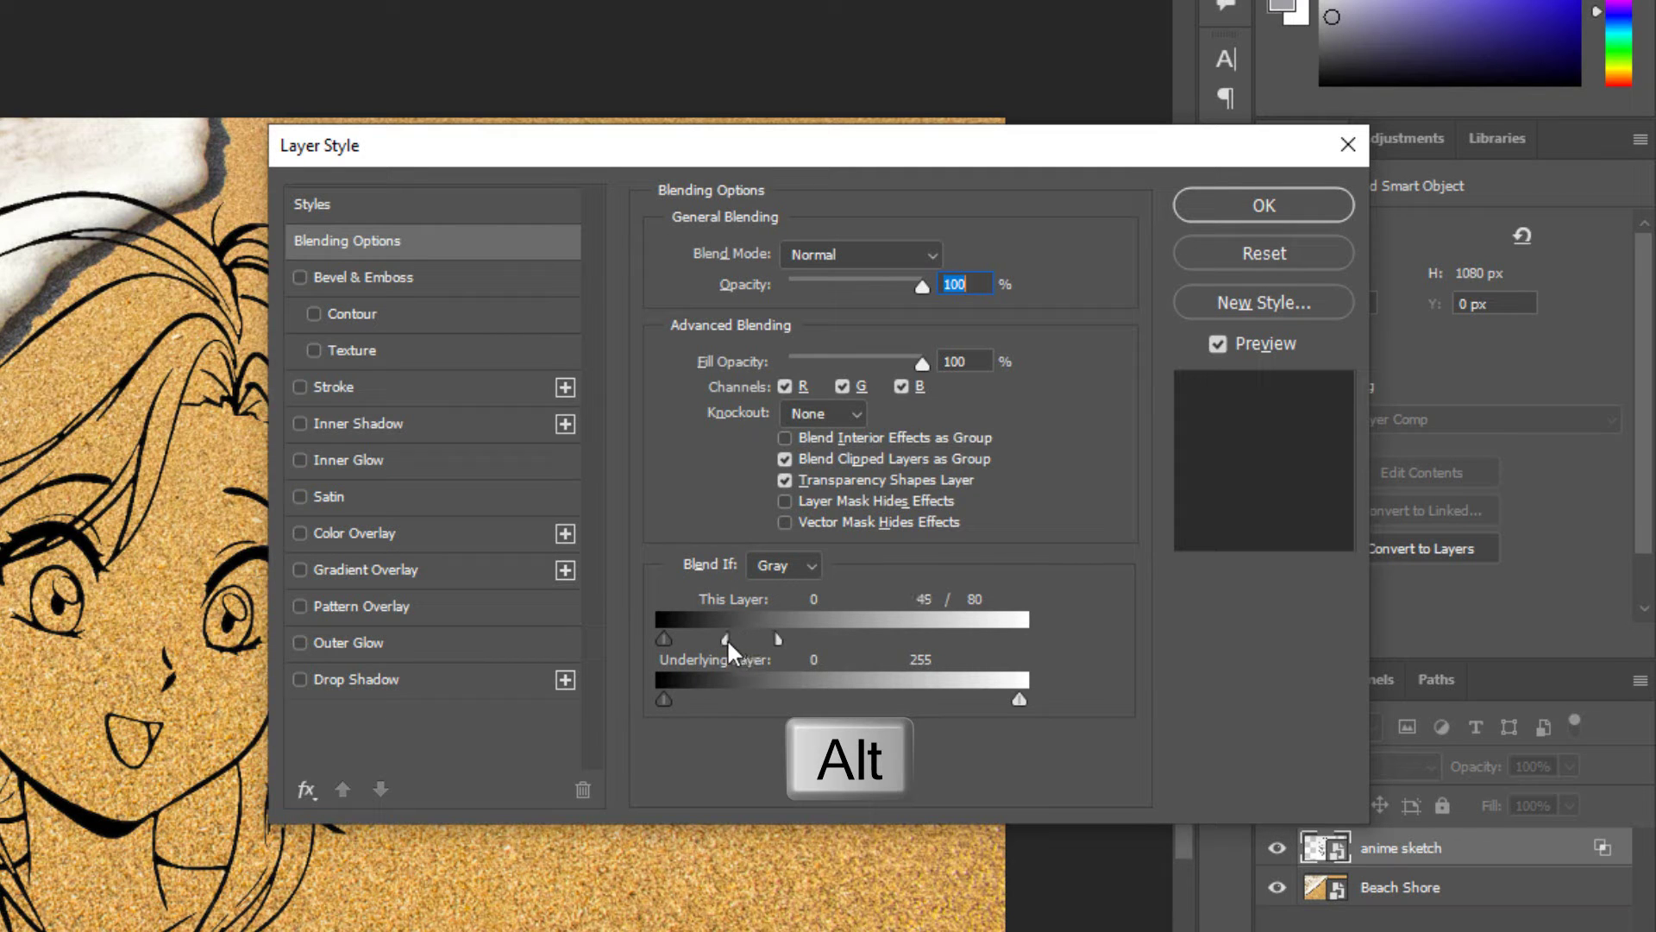
click(1252, 207)
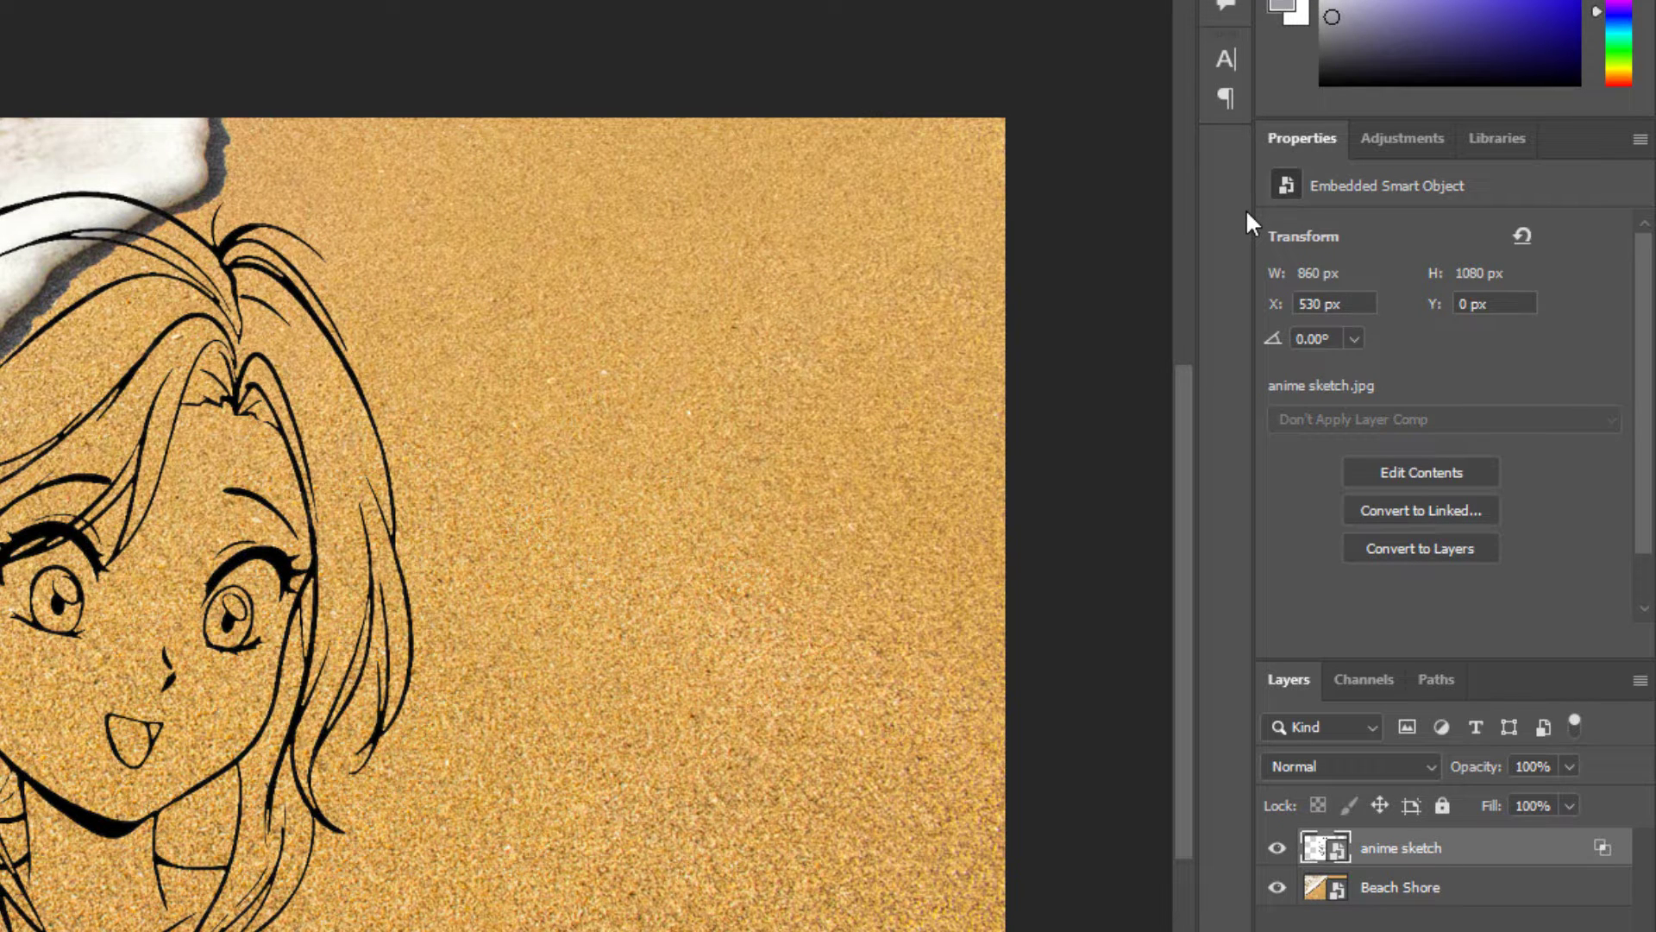
- Convert the sketch to a smart object, scale it to about 80% and move it onto the sand
right_click(1473, 851)
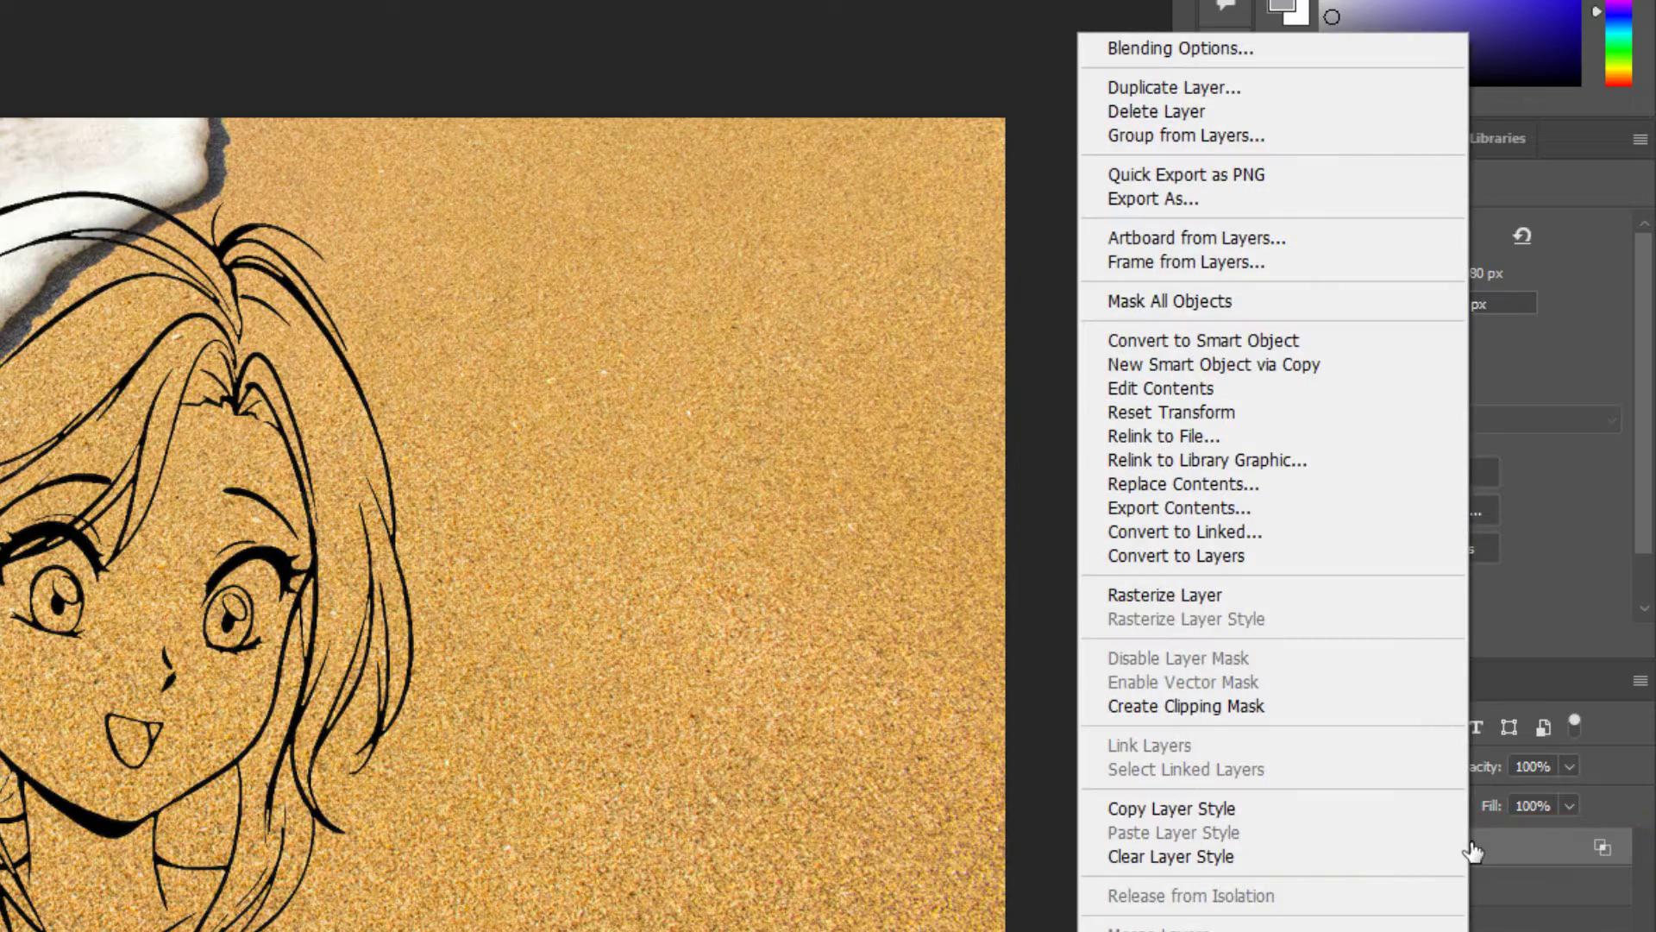
click(1266, 343)
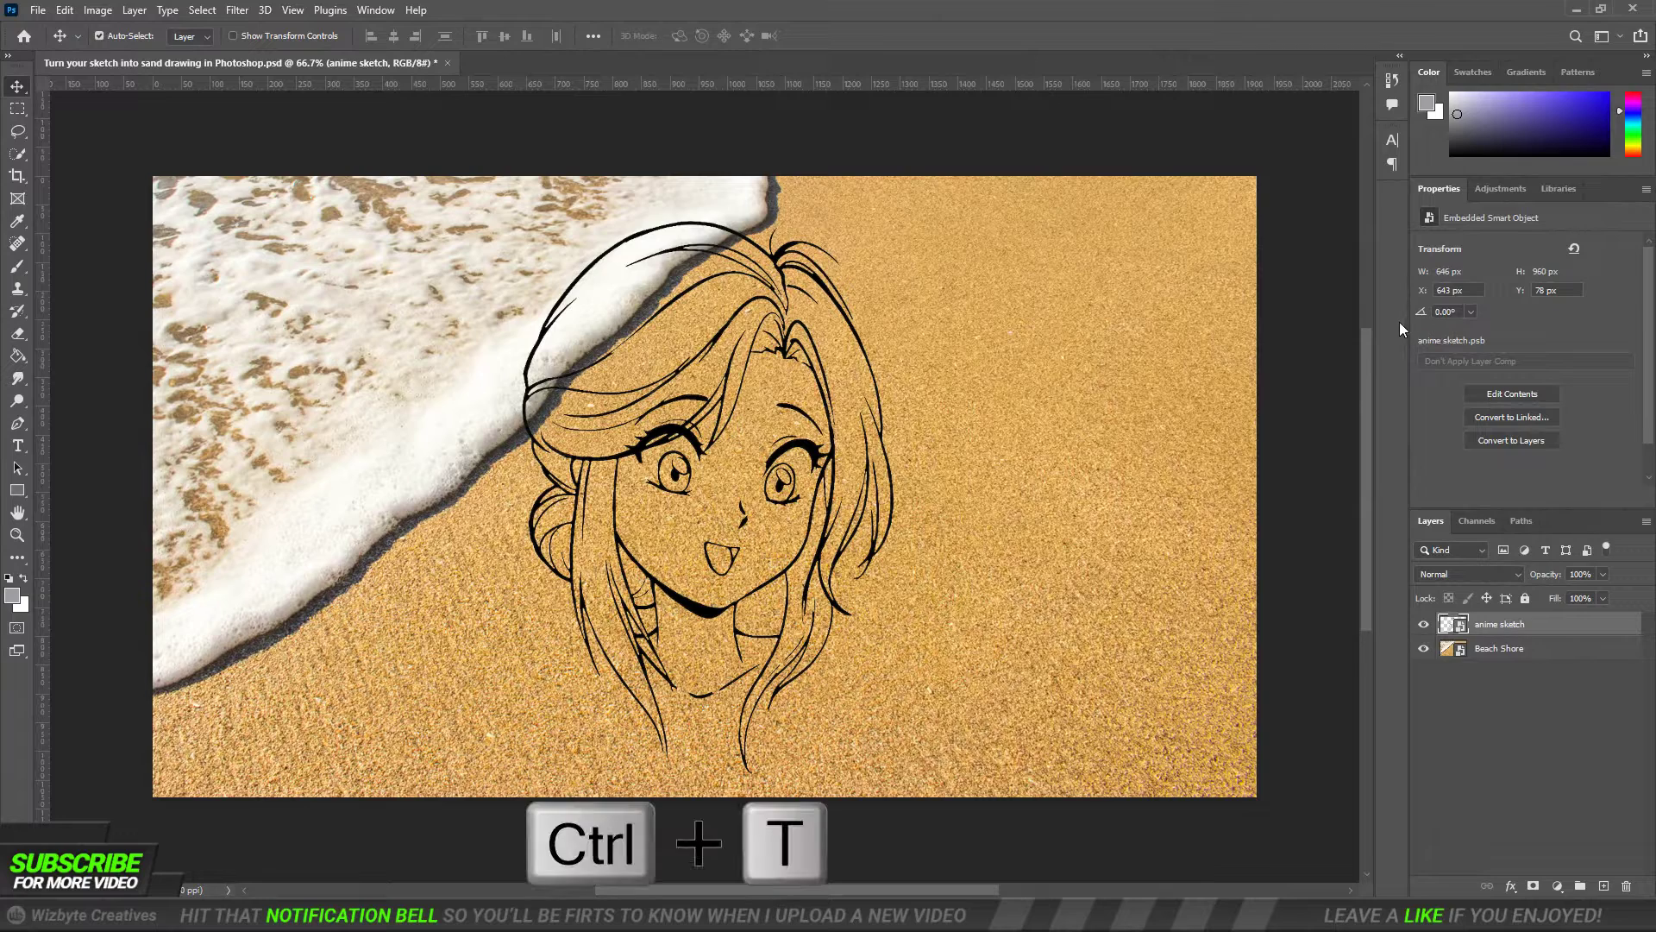
key(ctrl+t)
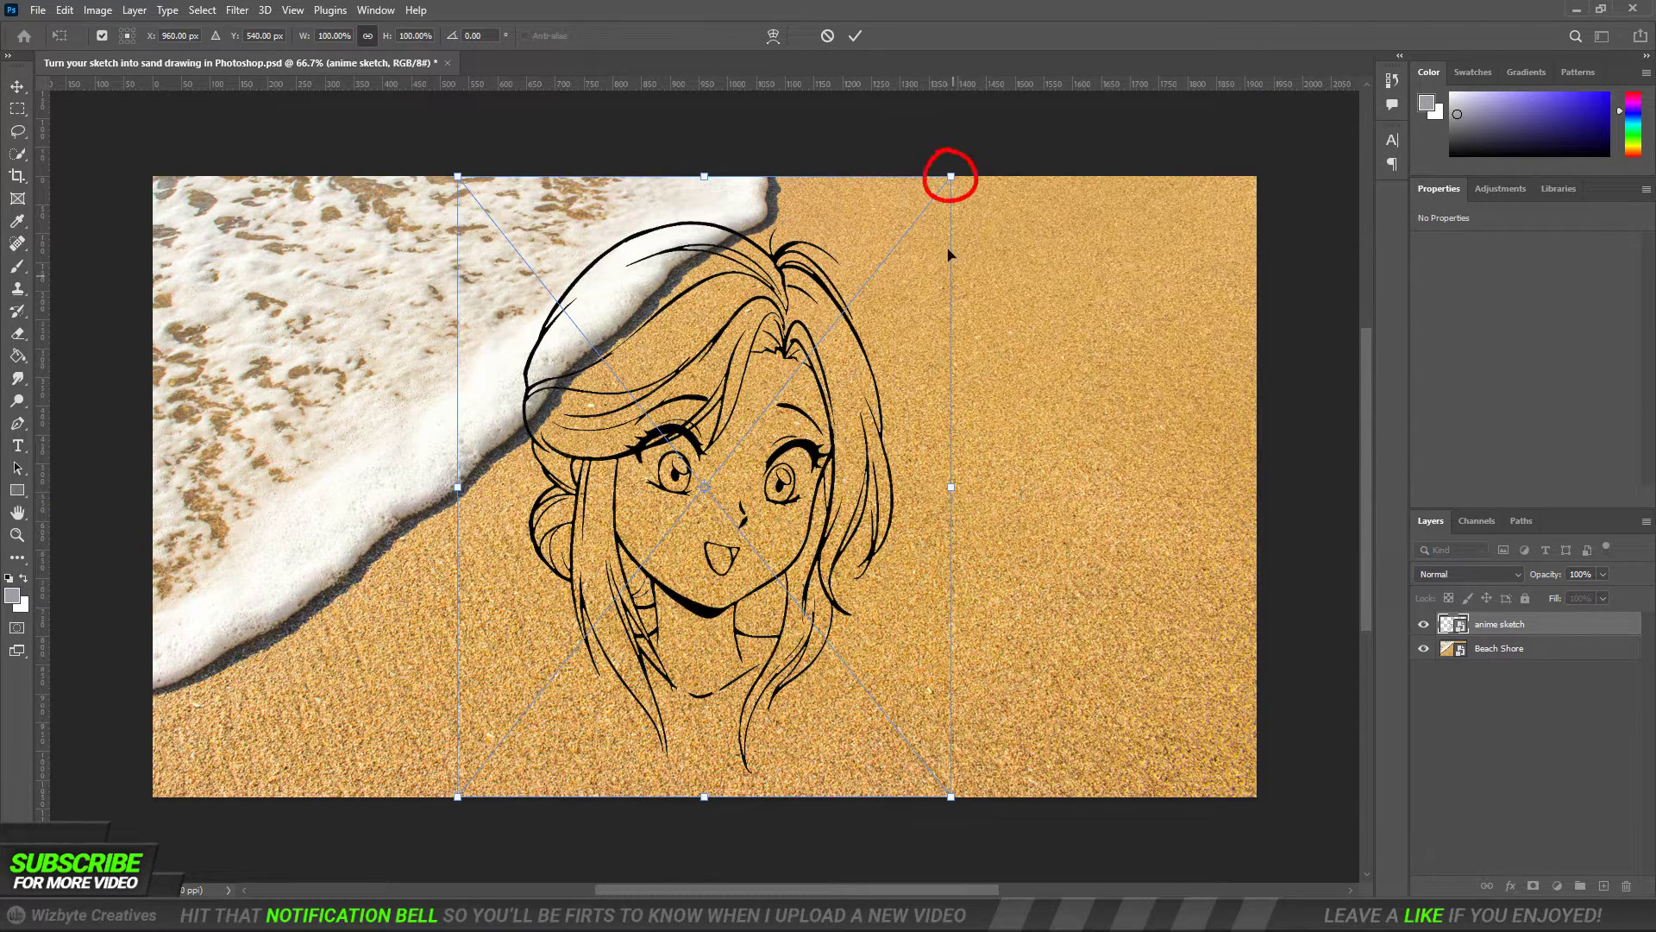
key(alt)
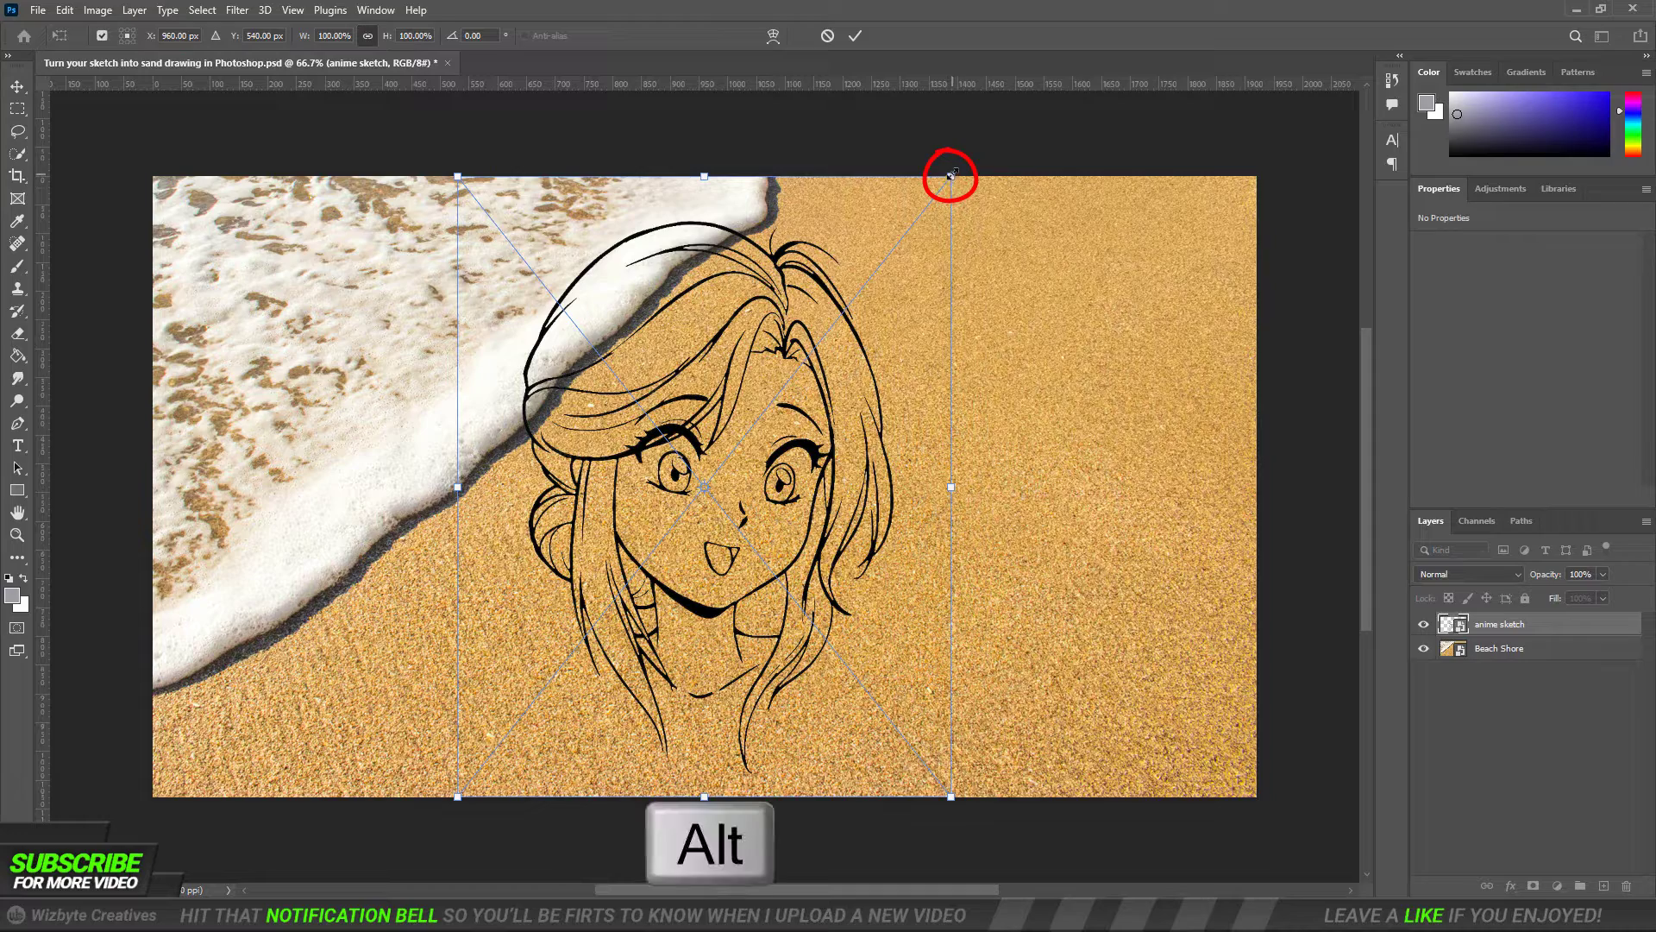
drag(951, 175, 852, 299)
drag(781, 479, 969, 429)
- Distort the sketch's bottom corners for perspective and rotate it about -53° across the sand
scroll(954, 647, down, 1)
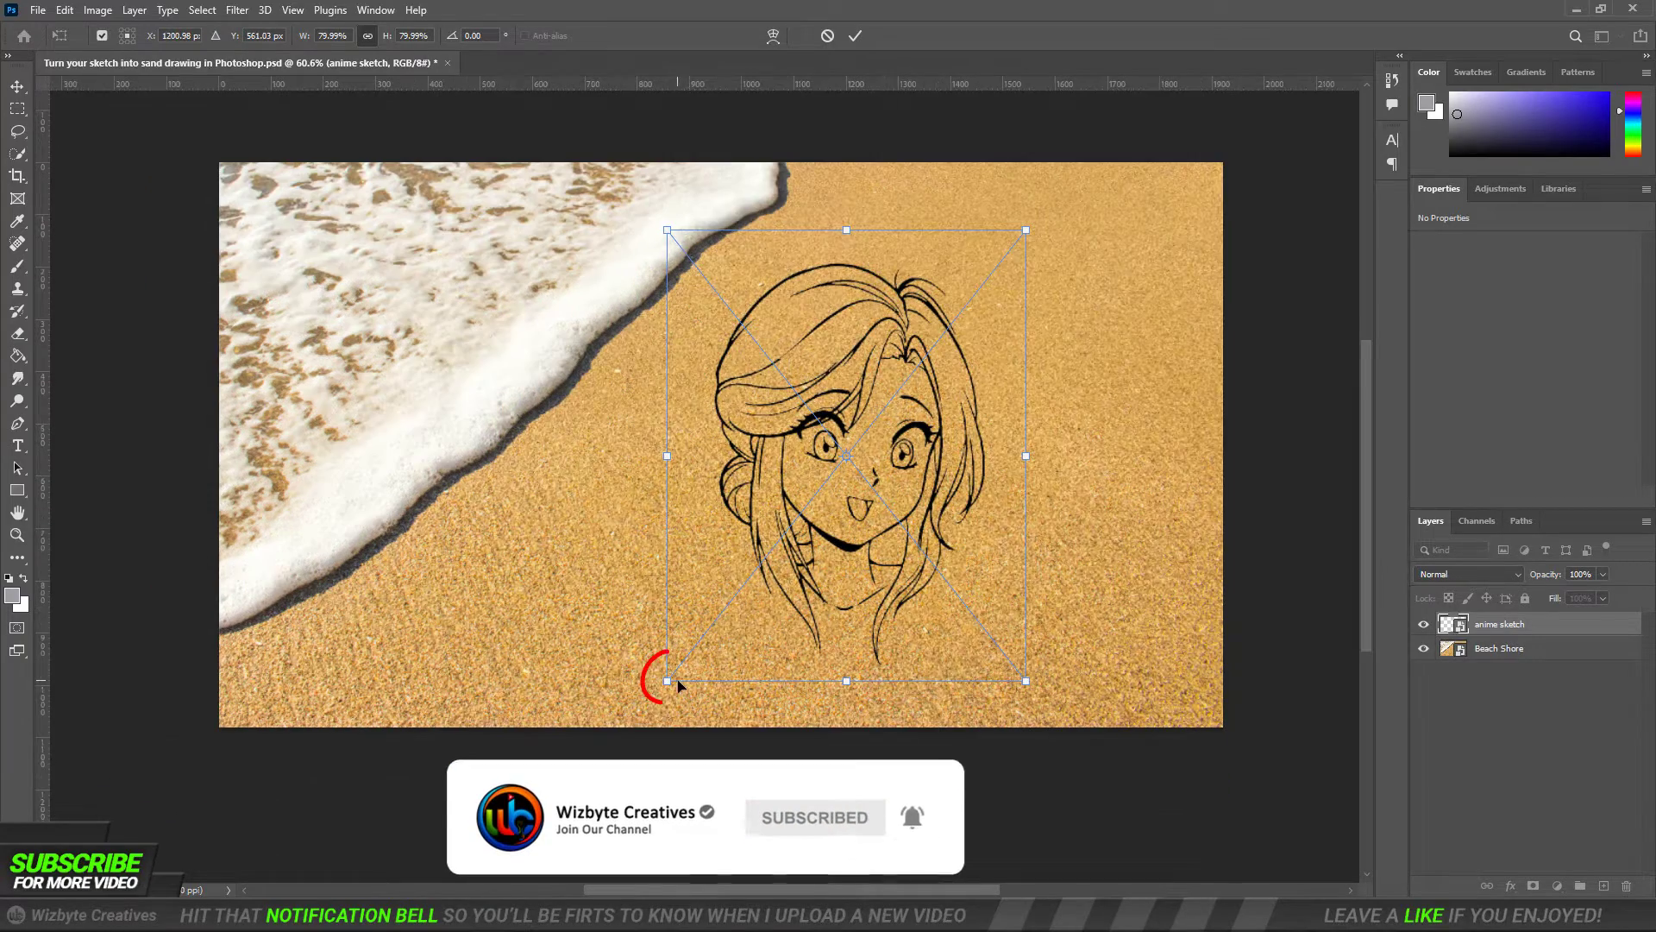
key(ctrl)
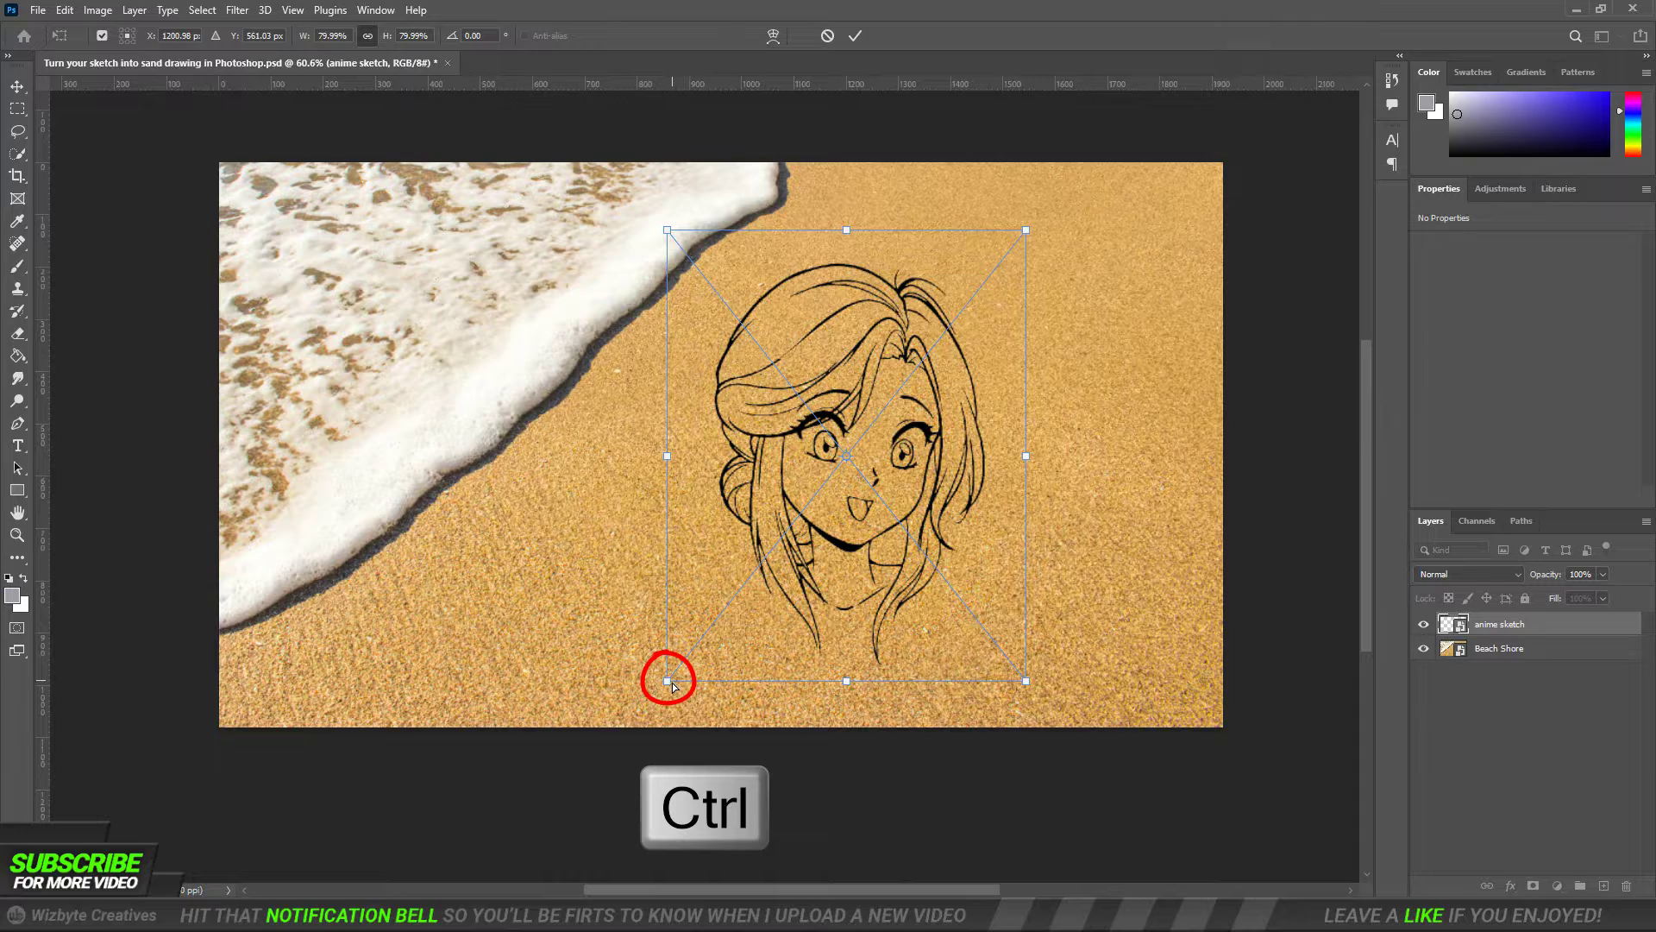
drag(667, 680, 667, 750)
mouse_move(1024, 681)
mouse_down()
mouse_move(1338, 521)
mouse_move(1305, 550)
mouse_up()
mouse_move(671, 249)
mouse_down()
mouse_move(877, 871)
mouse_move(1246, 354)
mouse_move(1370, 349)
mouse_up()
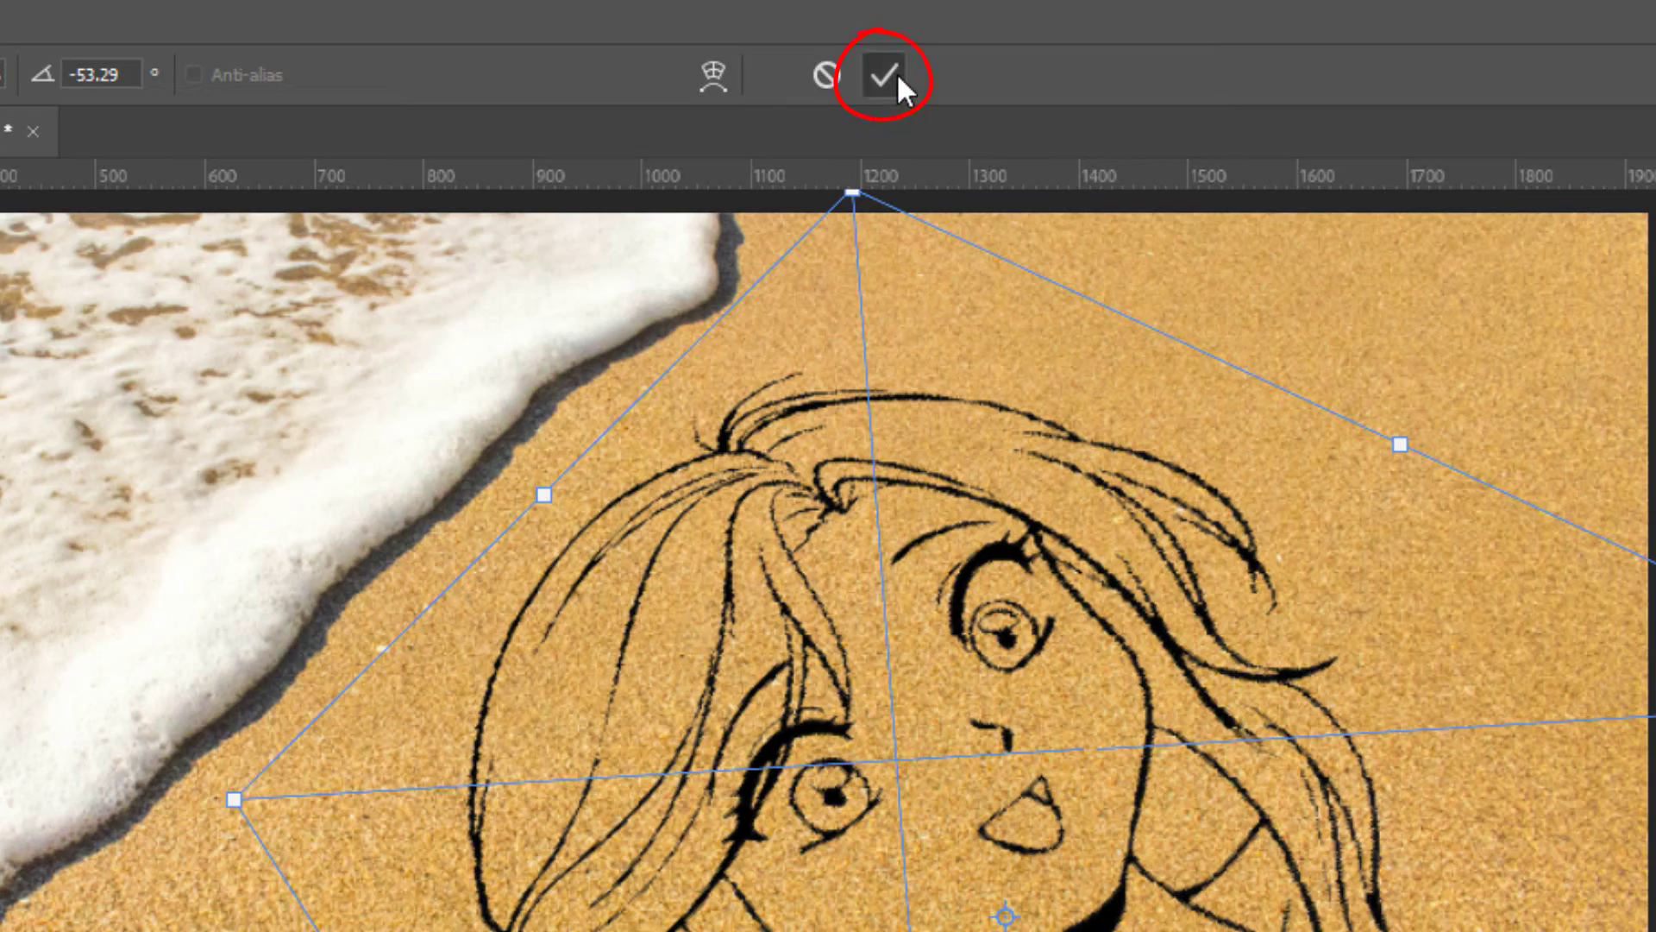
- Commit the transform and add a sand-coloured ce9b49 Color Overlay to the sketch
click(887, 76)
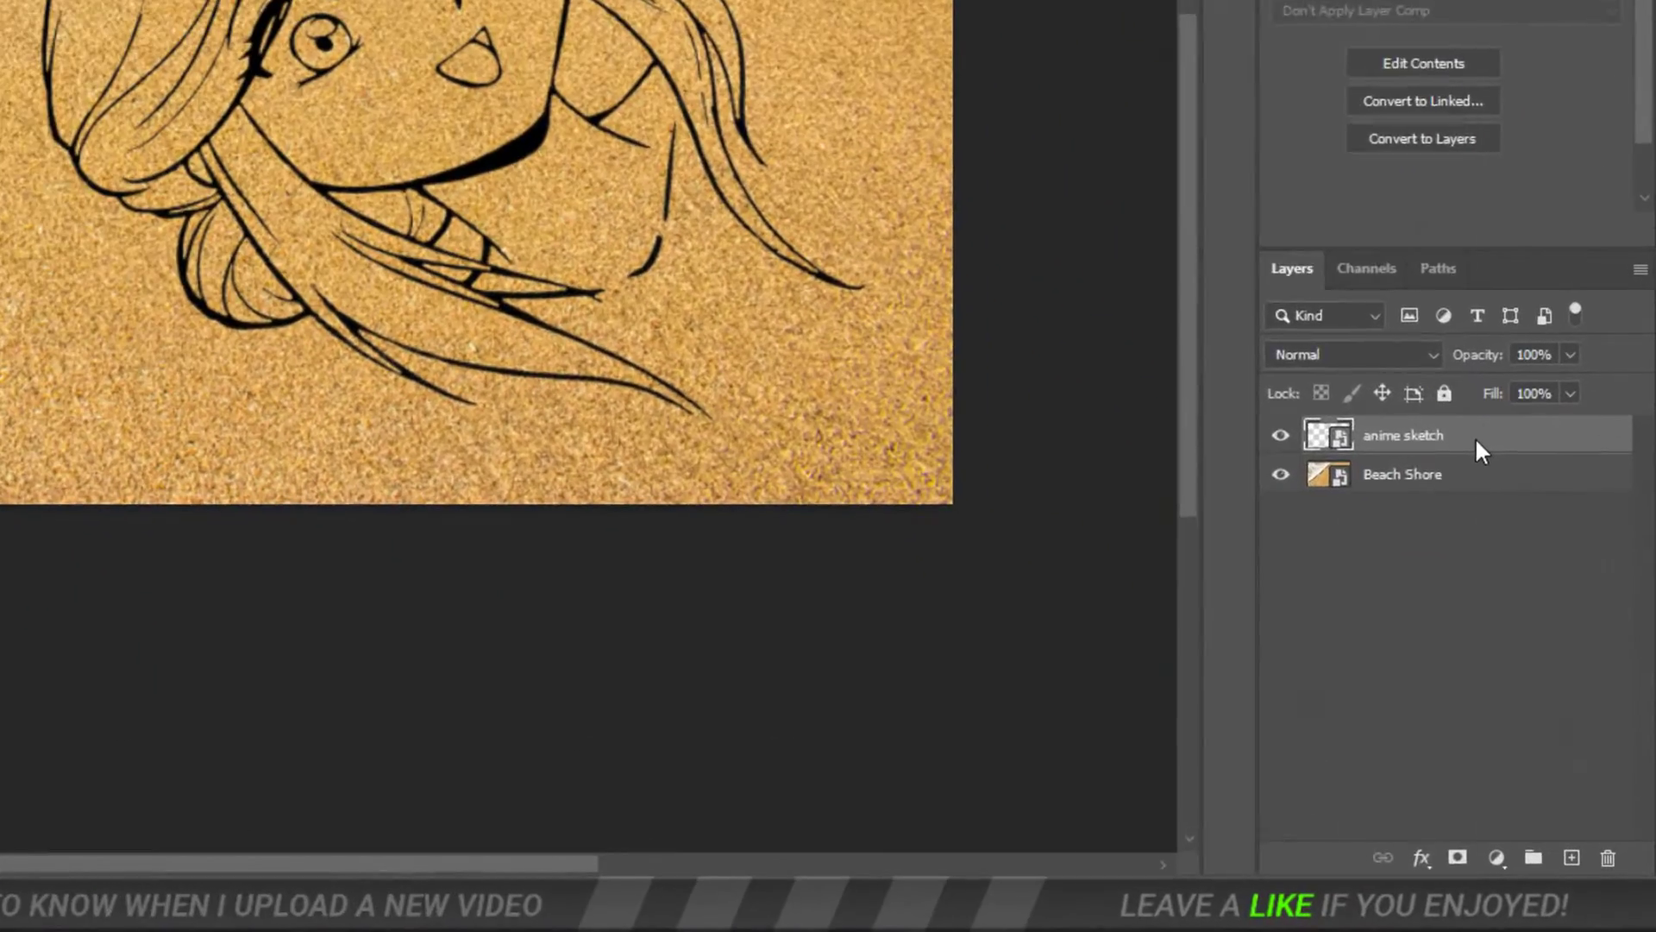
right_click(1544, 627)
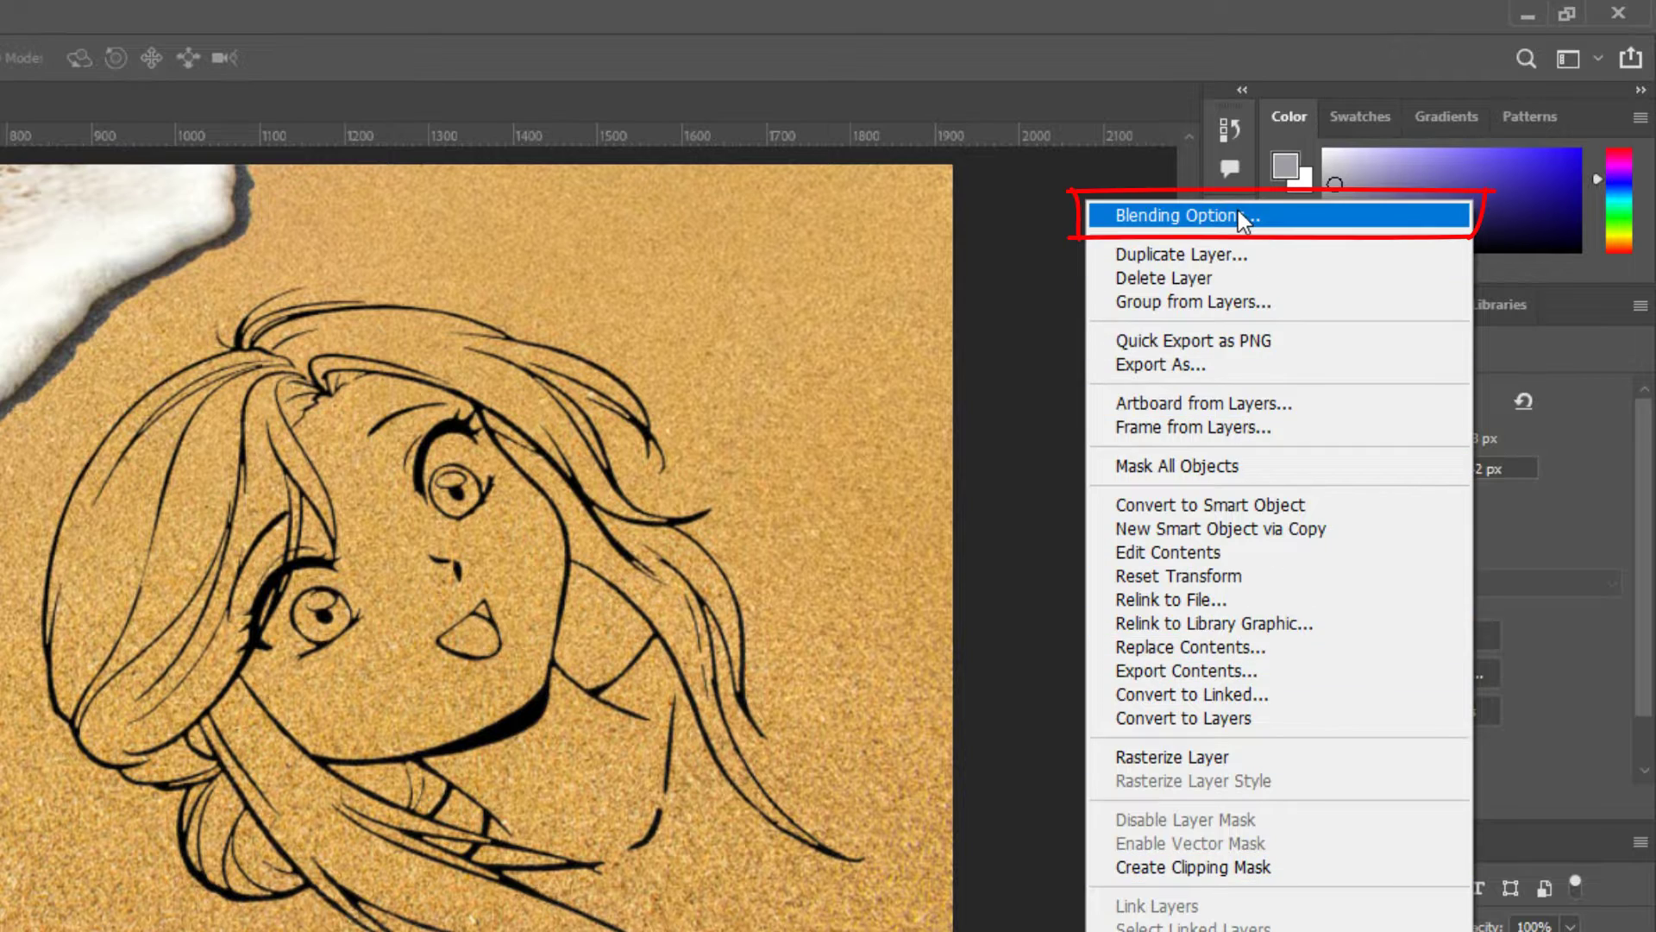
click(1239, 131)
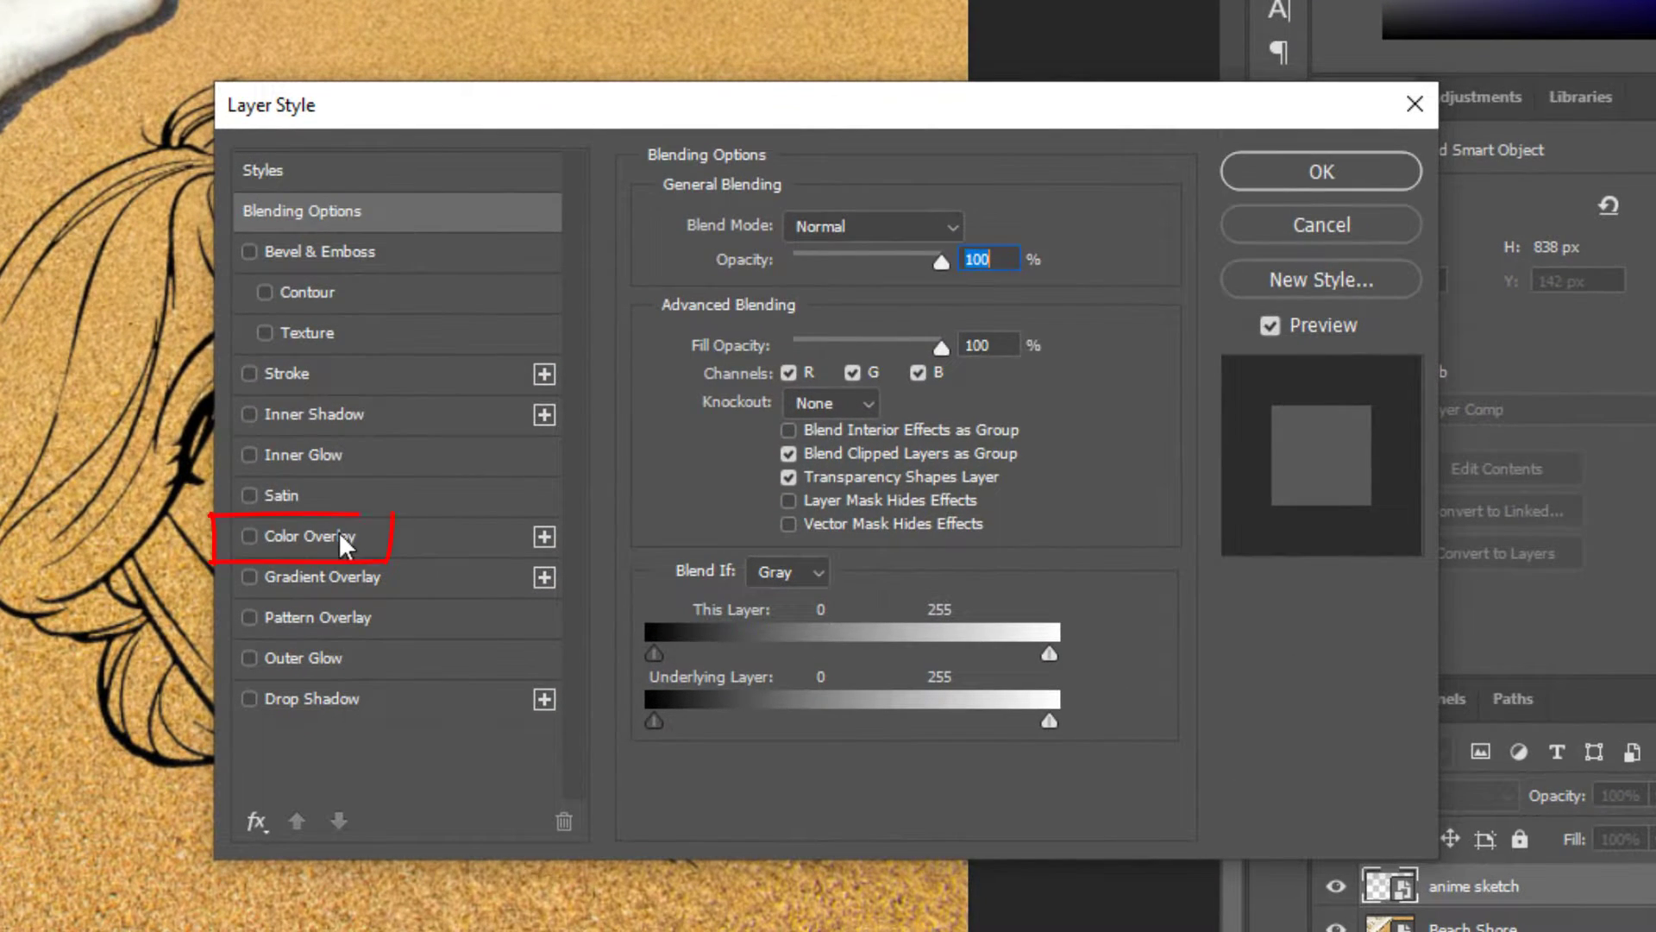
click(339, 534)
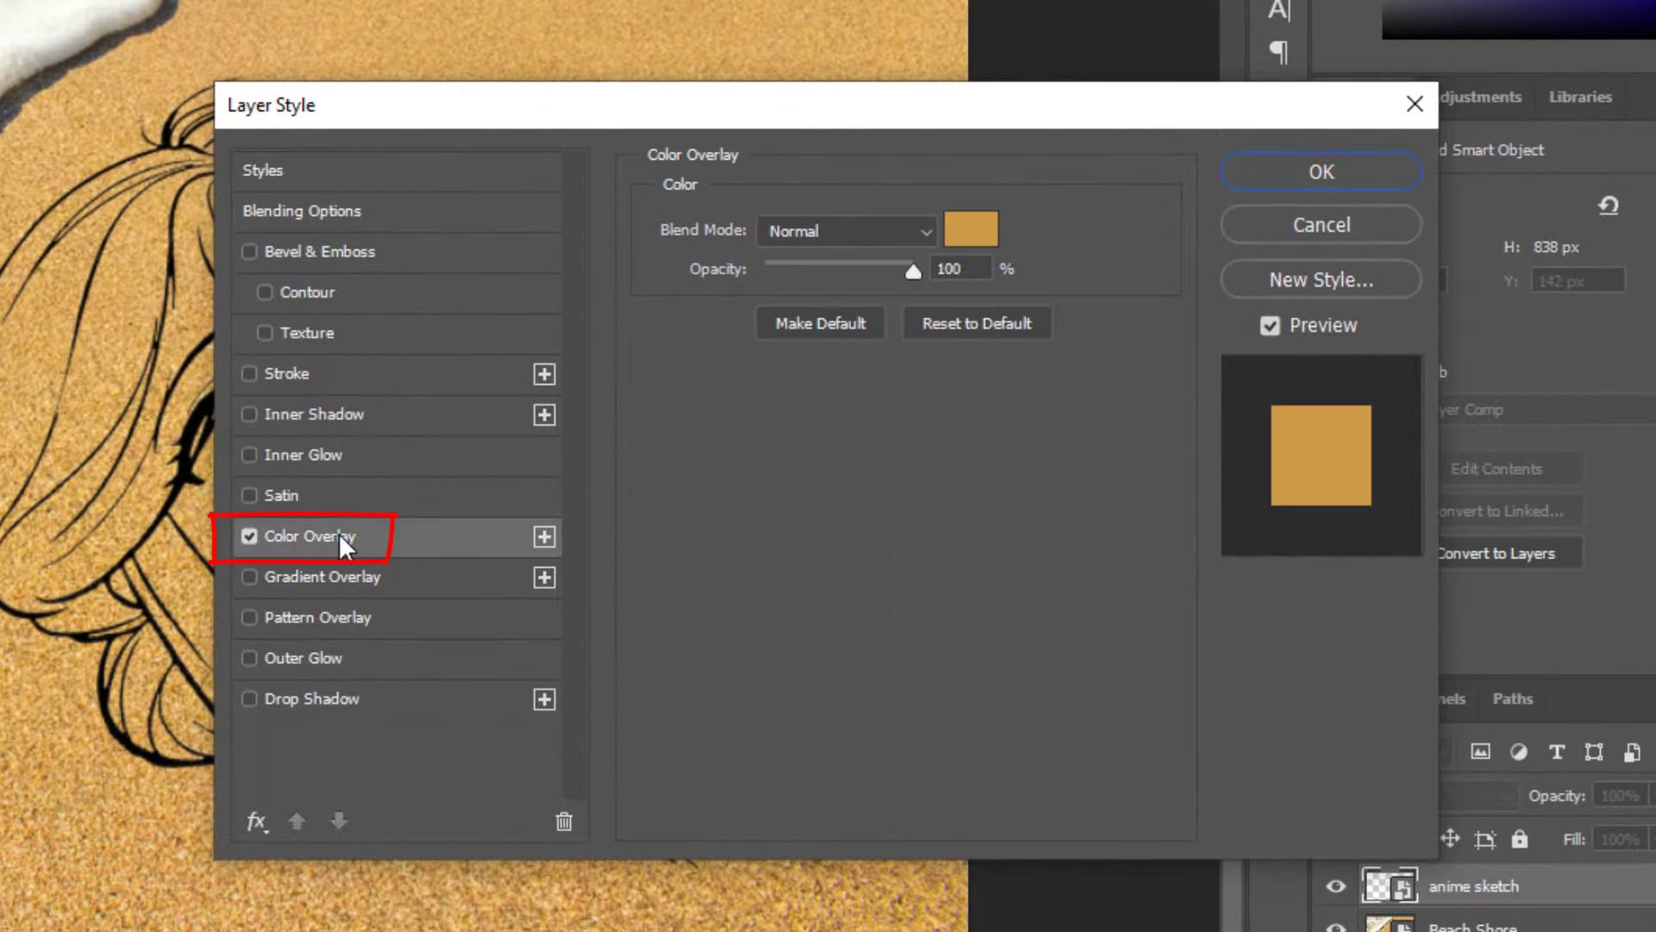
click(987, 232)
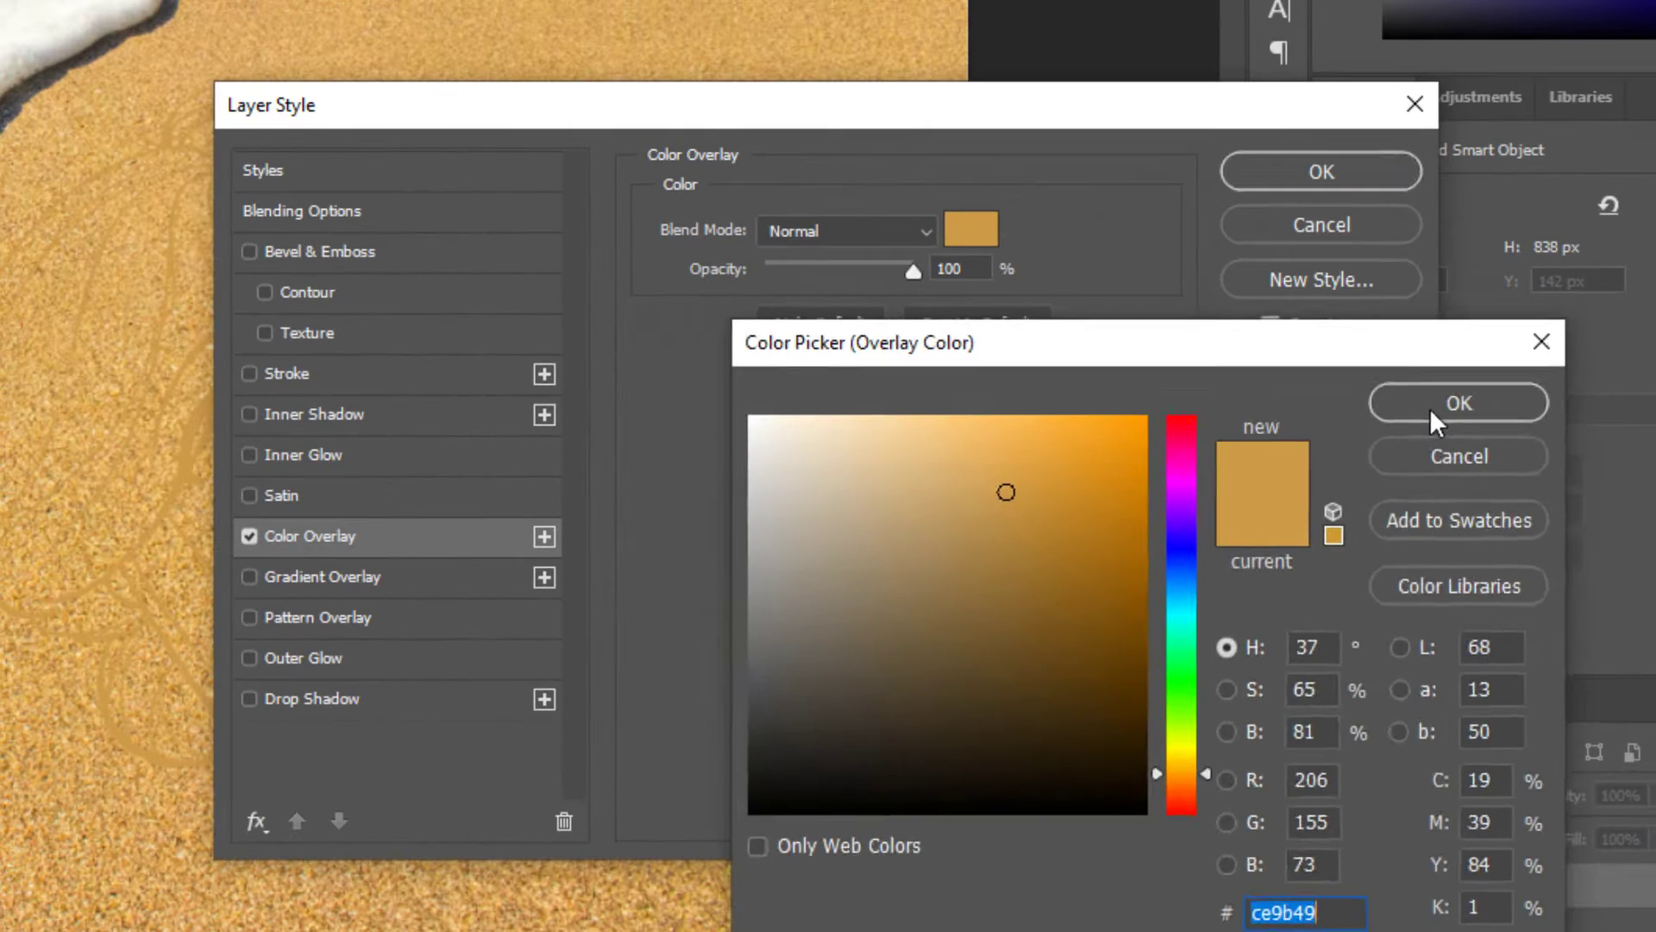
click(1437, 405)
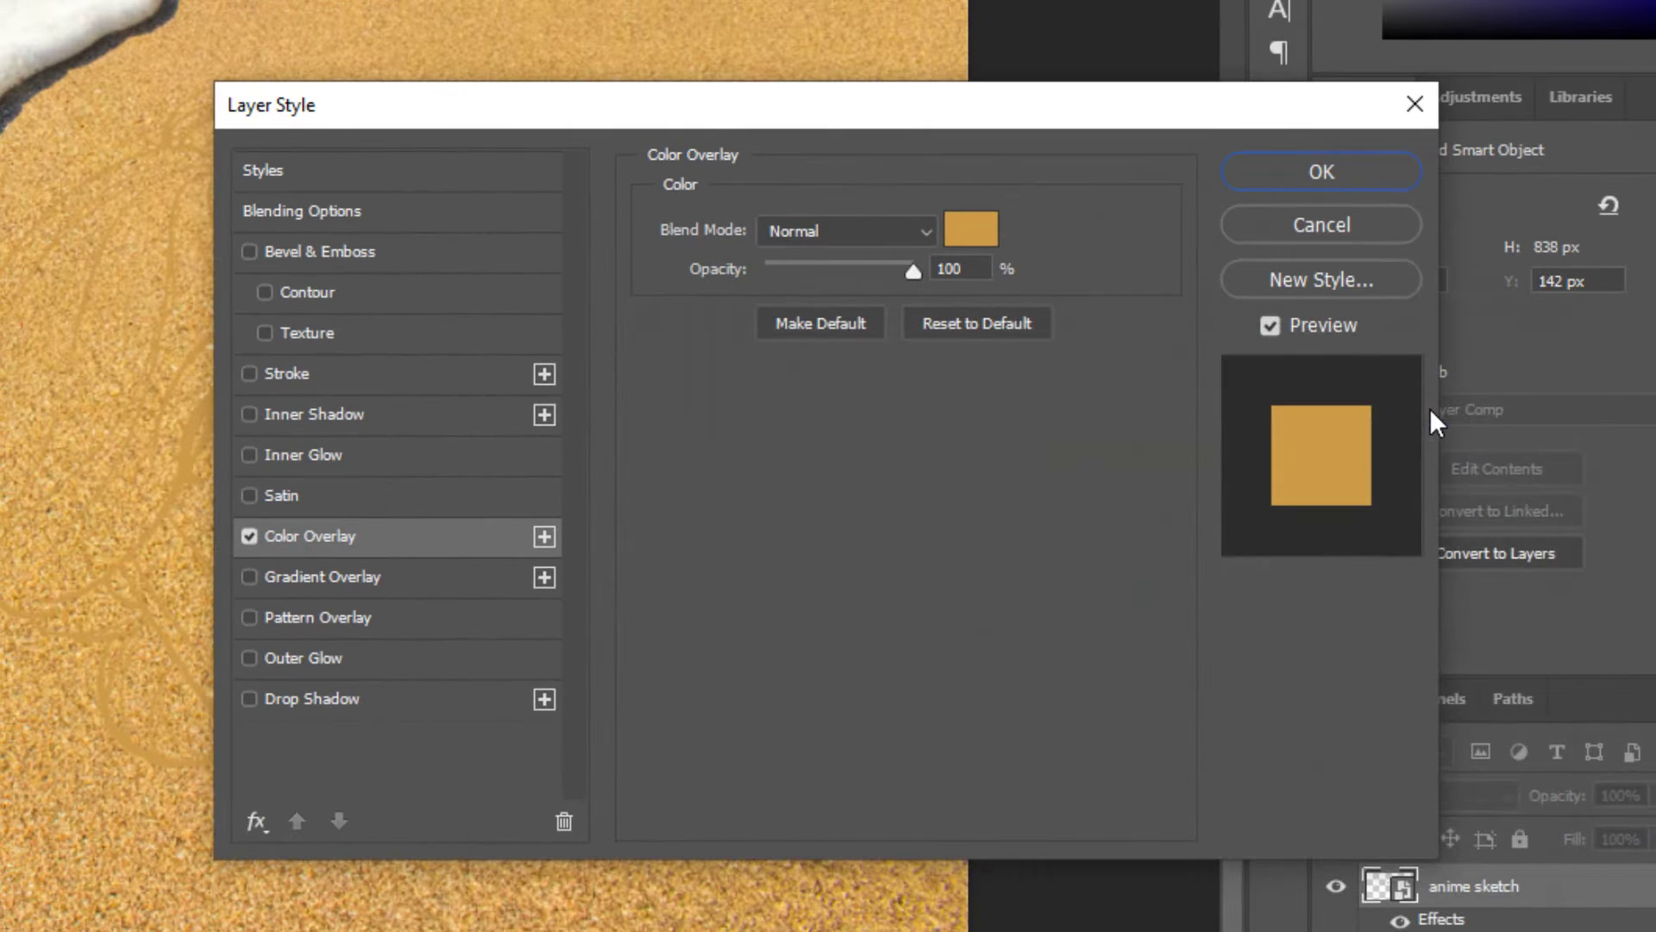
- Add a sand-coloured Outer Glow: Normal, 28% opacity, Softer technique, spread 0, 21 px size
click(289, 660)
click(721, 333)
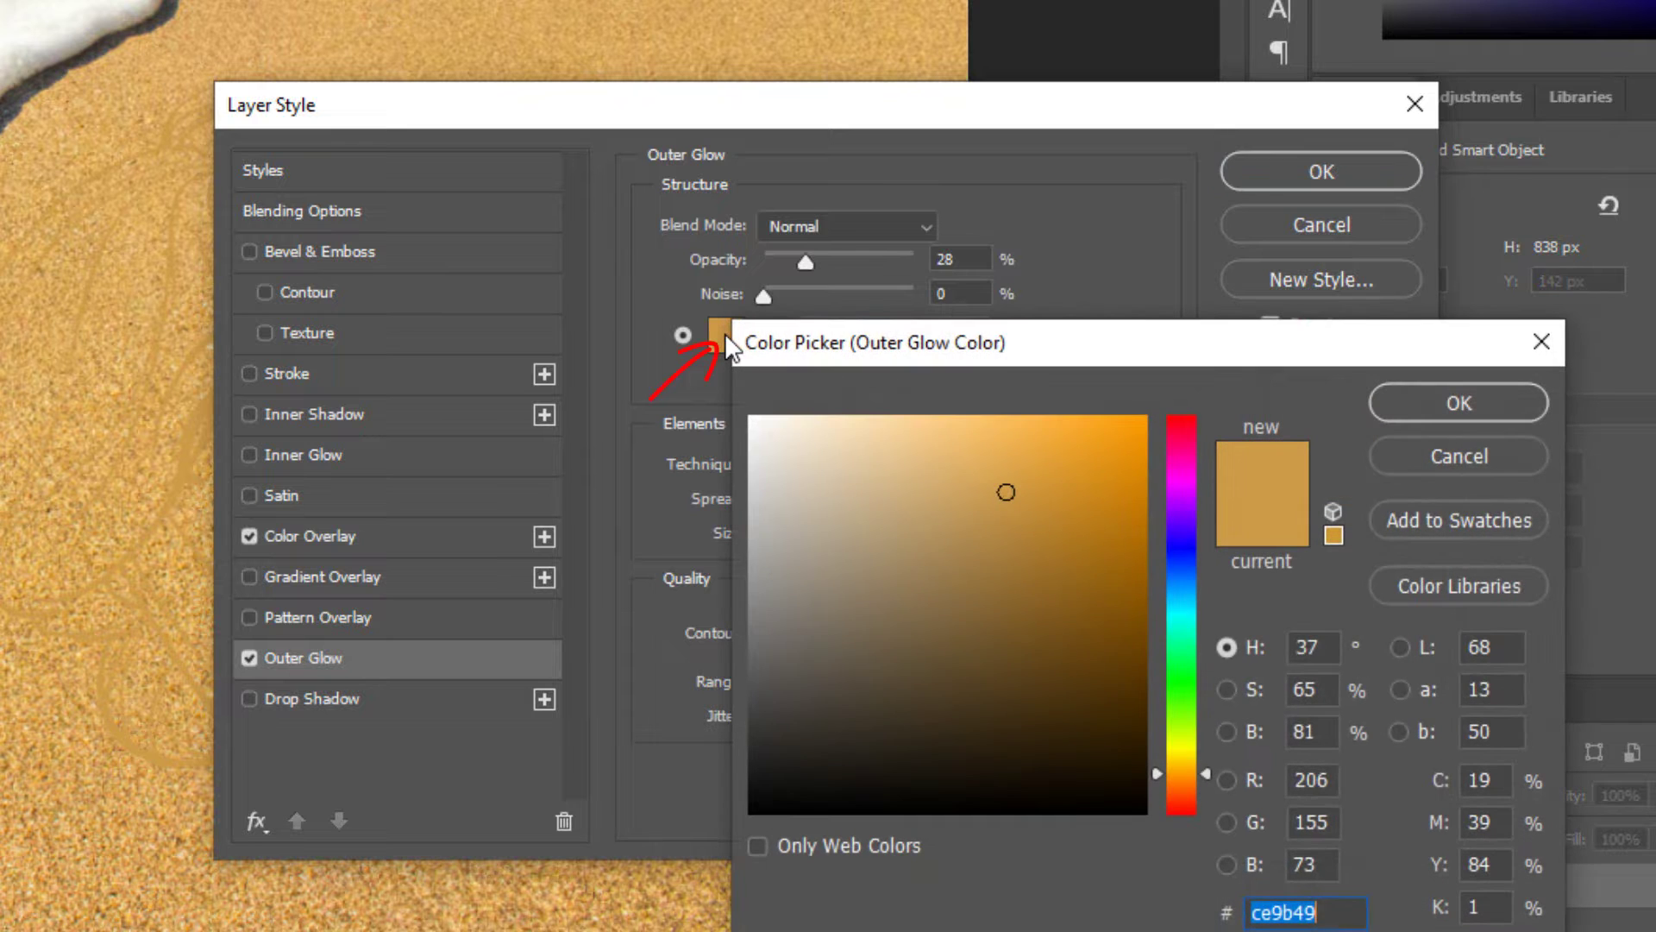
click(1440, 405)
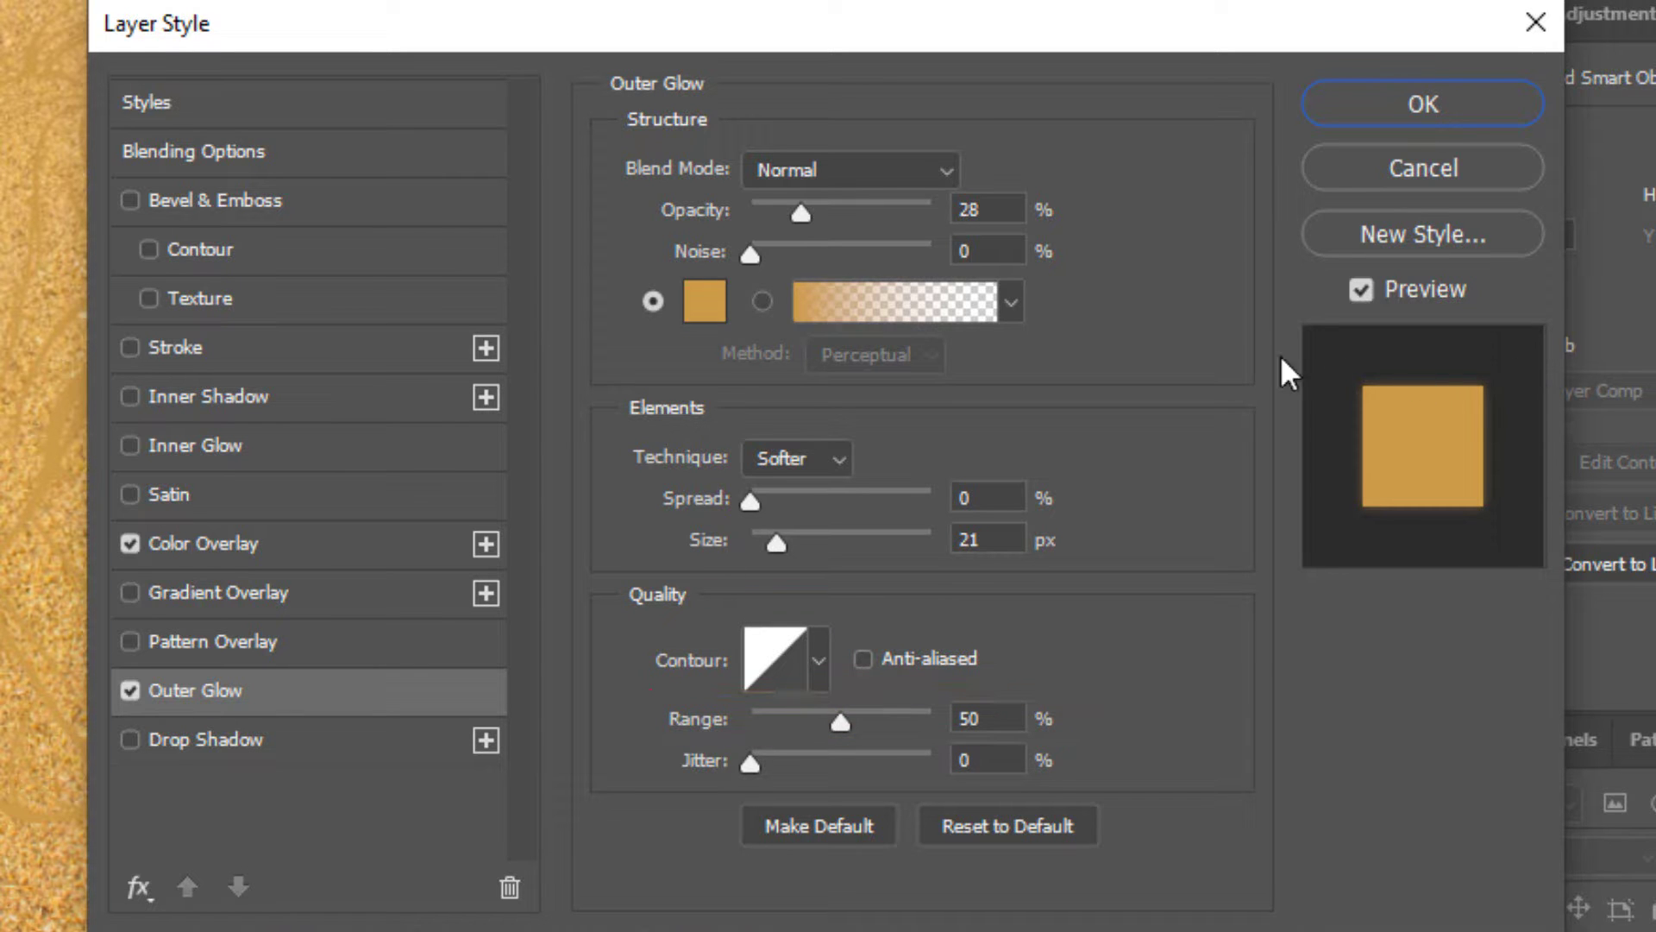
- Enable Emboss (Smooth, 280% depth, 10 px) with a jagged Contours gloss contour and Linear Burn highlight 49443d
click(252, 202)
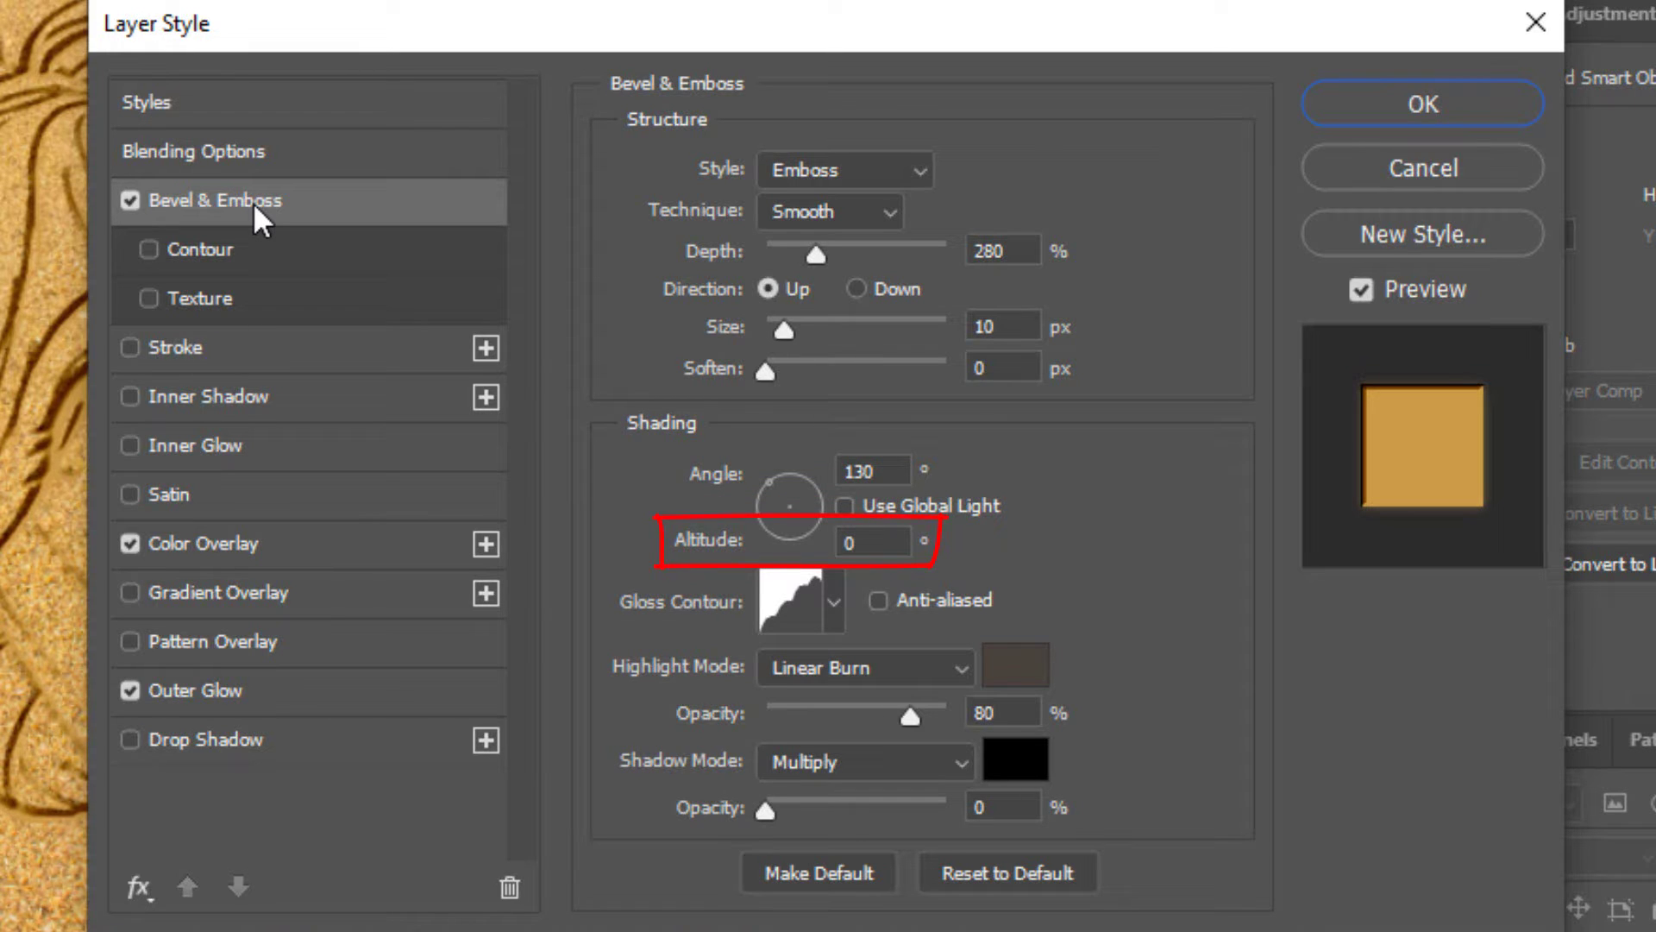
click(833, 604)
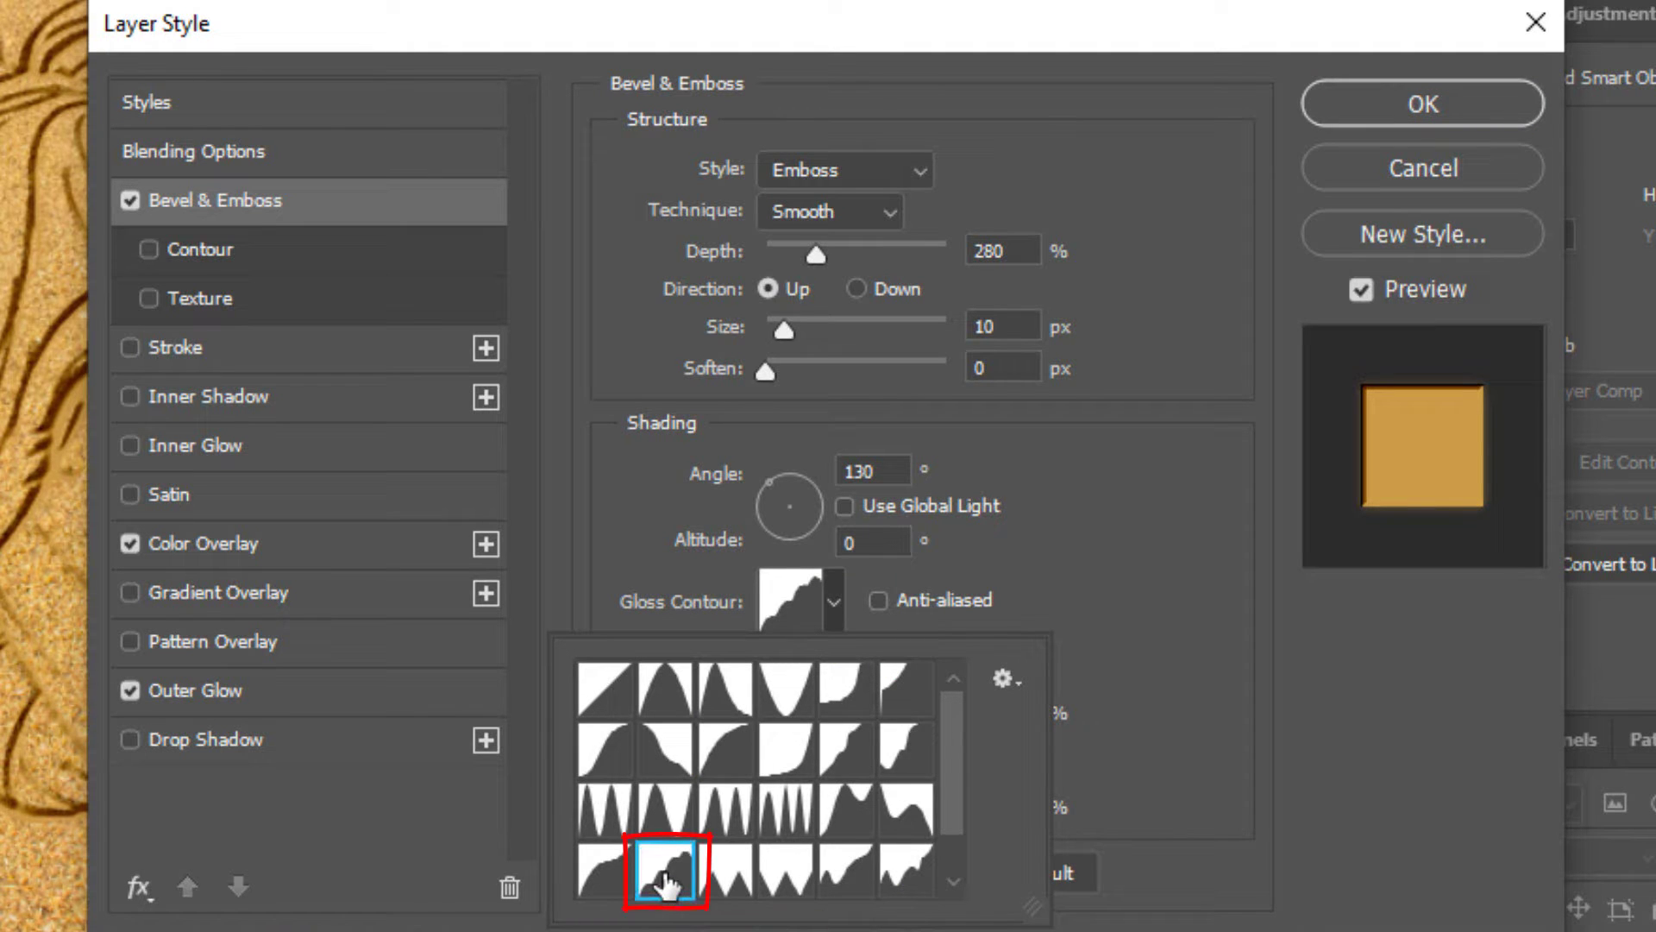
click(1001, 679)
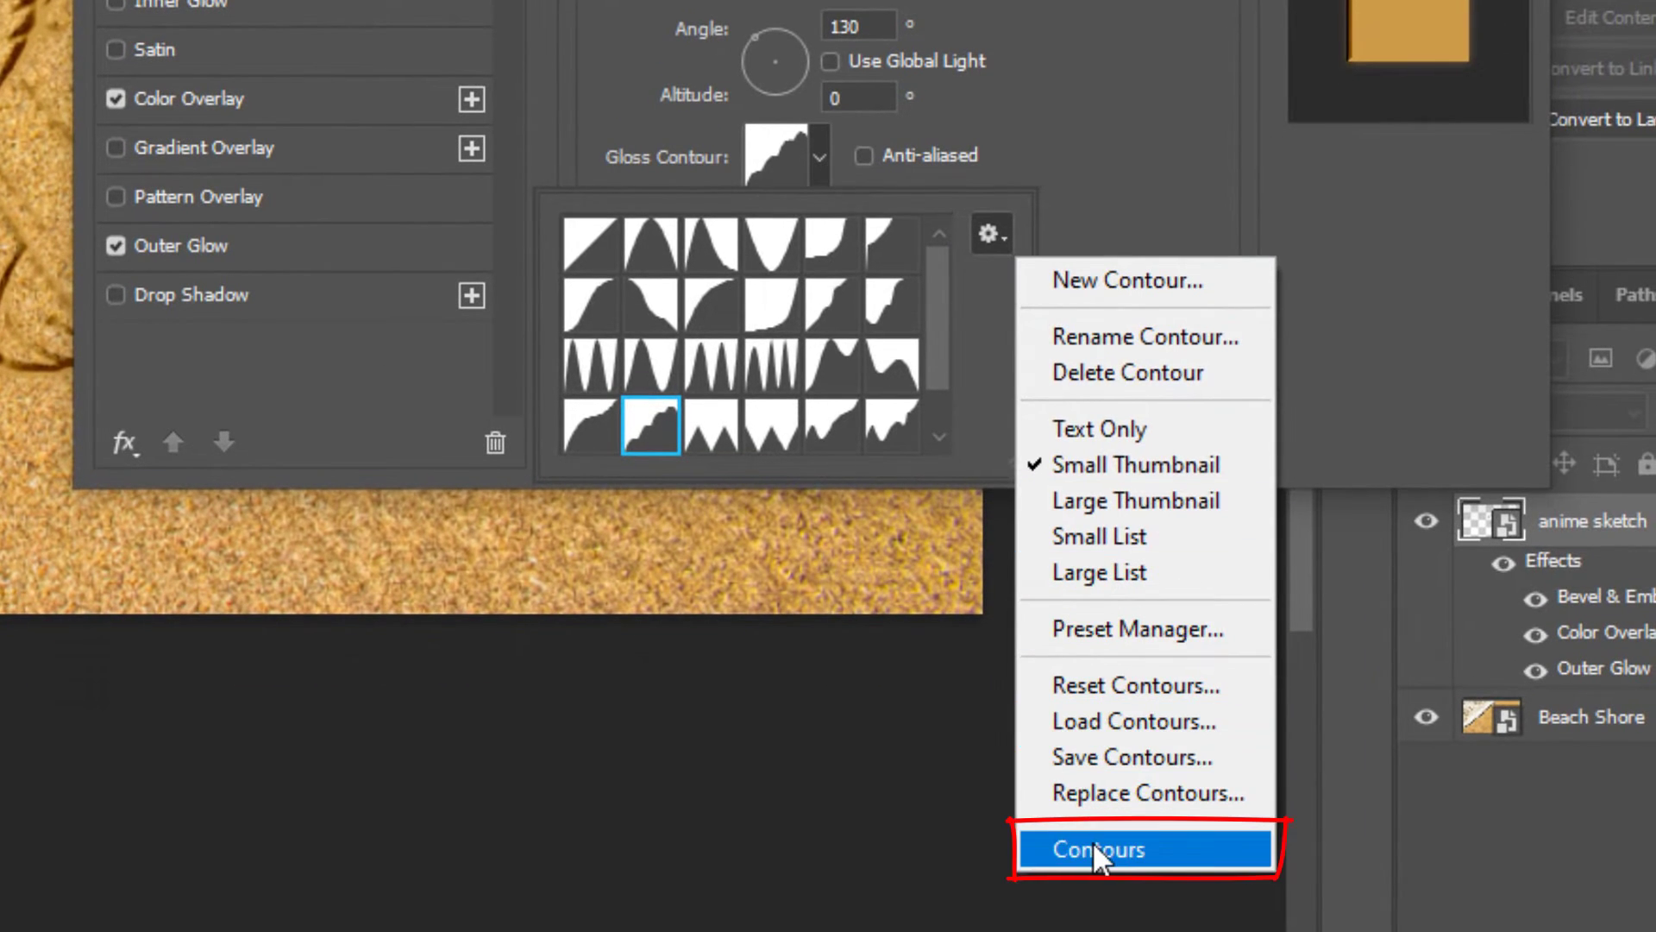
click(1094, 846)
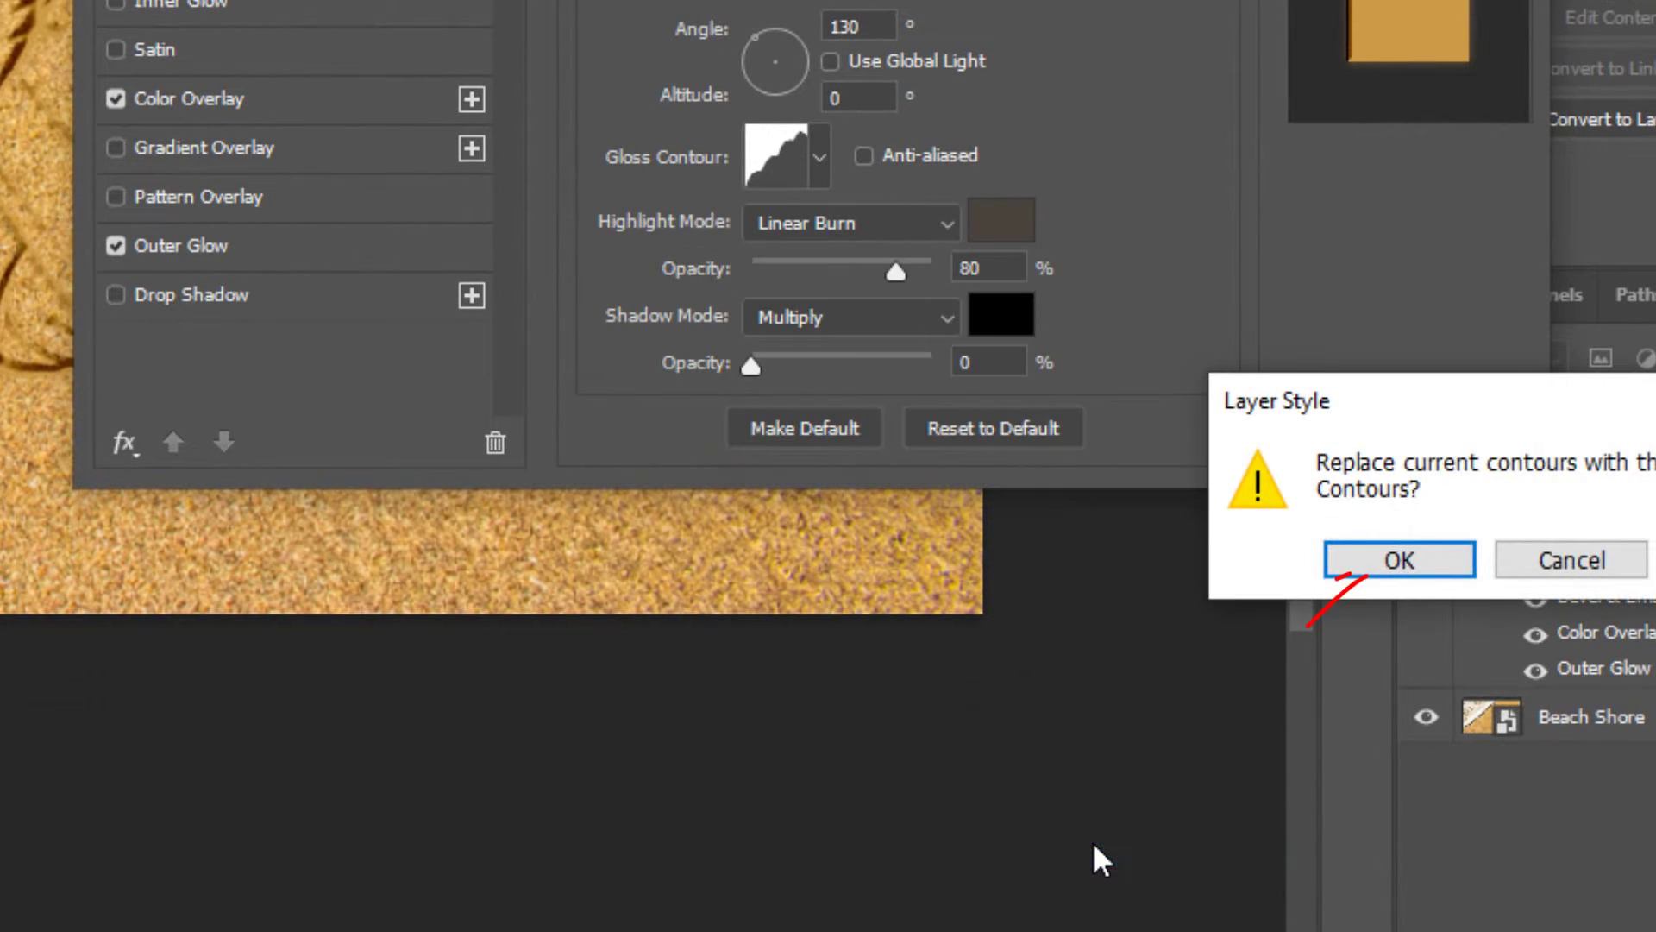
click(1416, 566)
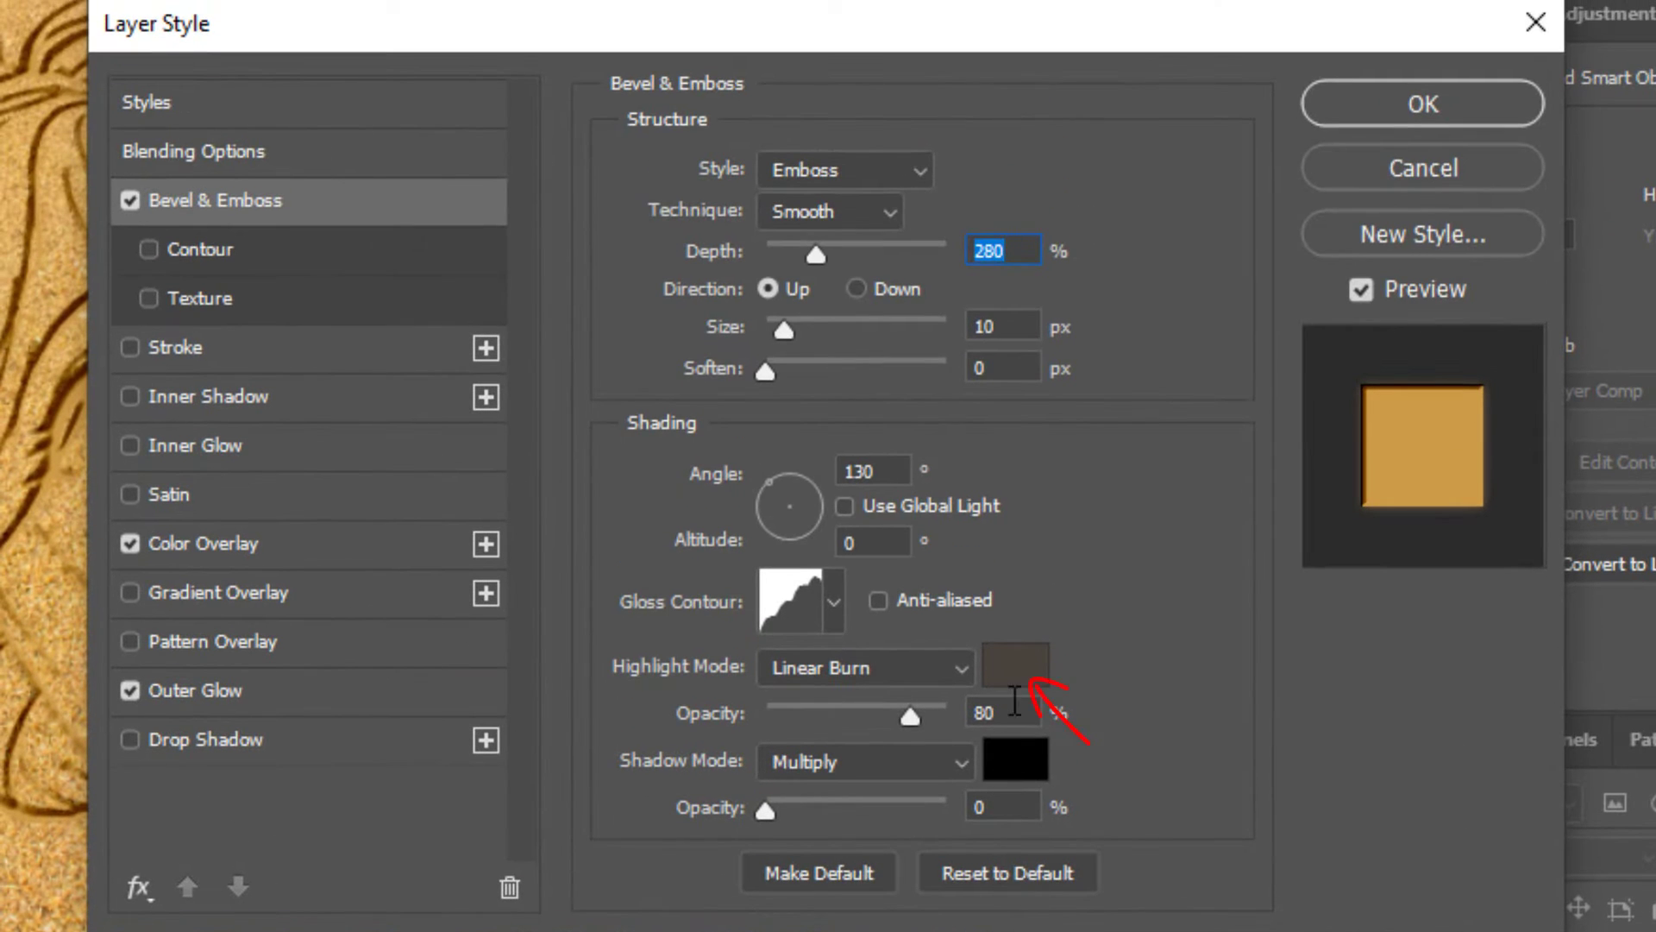
click(1017, 666)
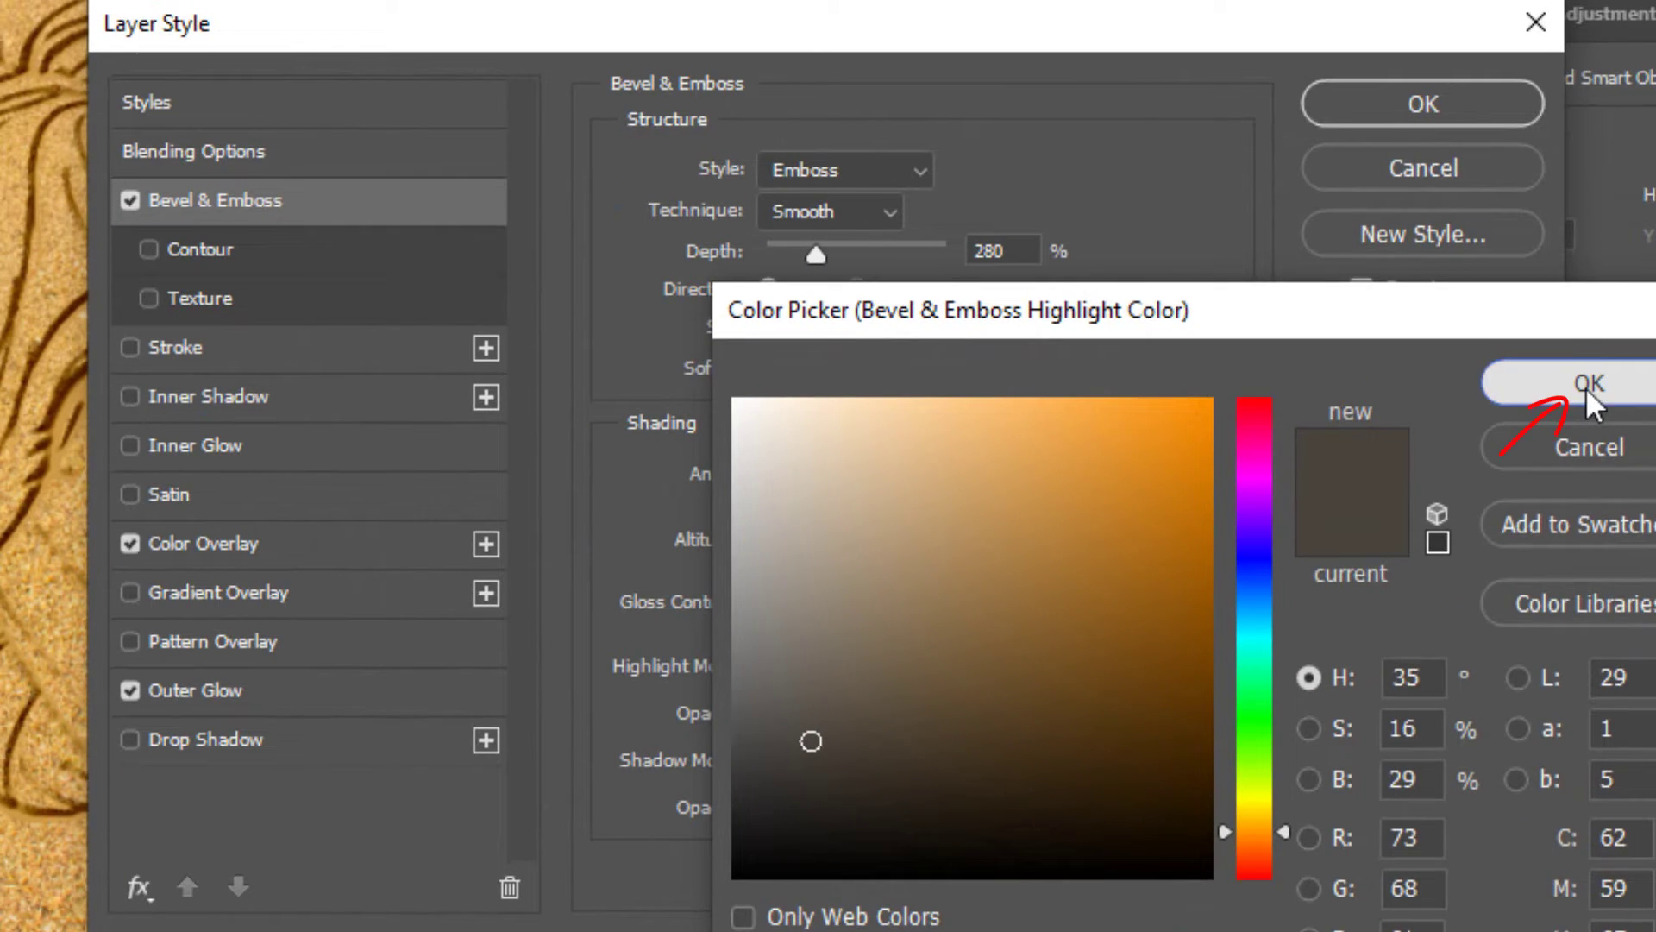
click(1588, 385)
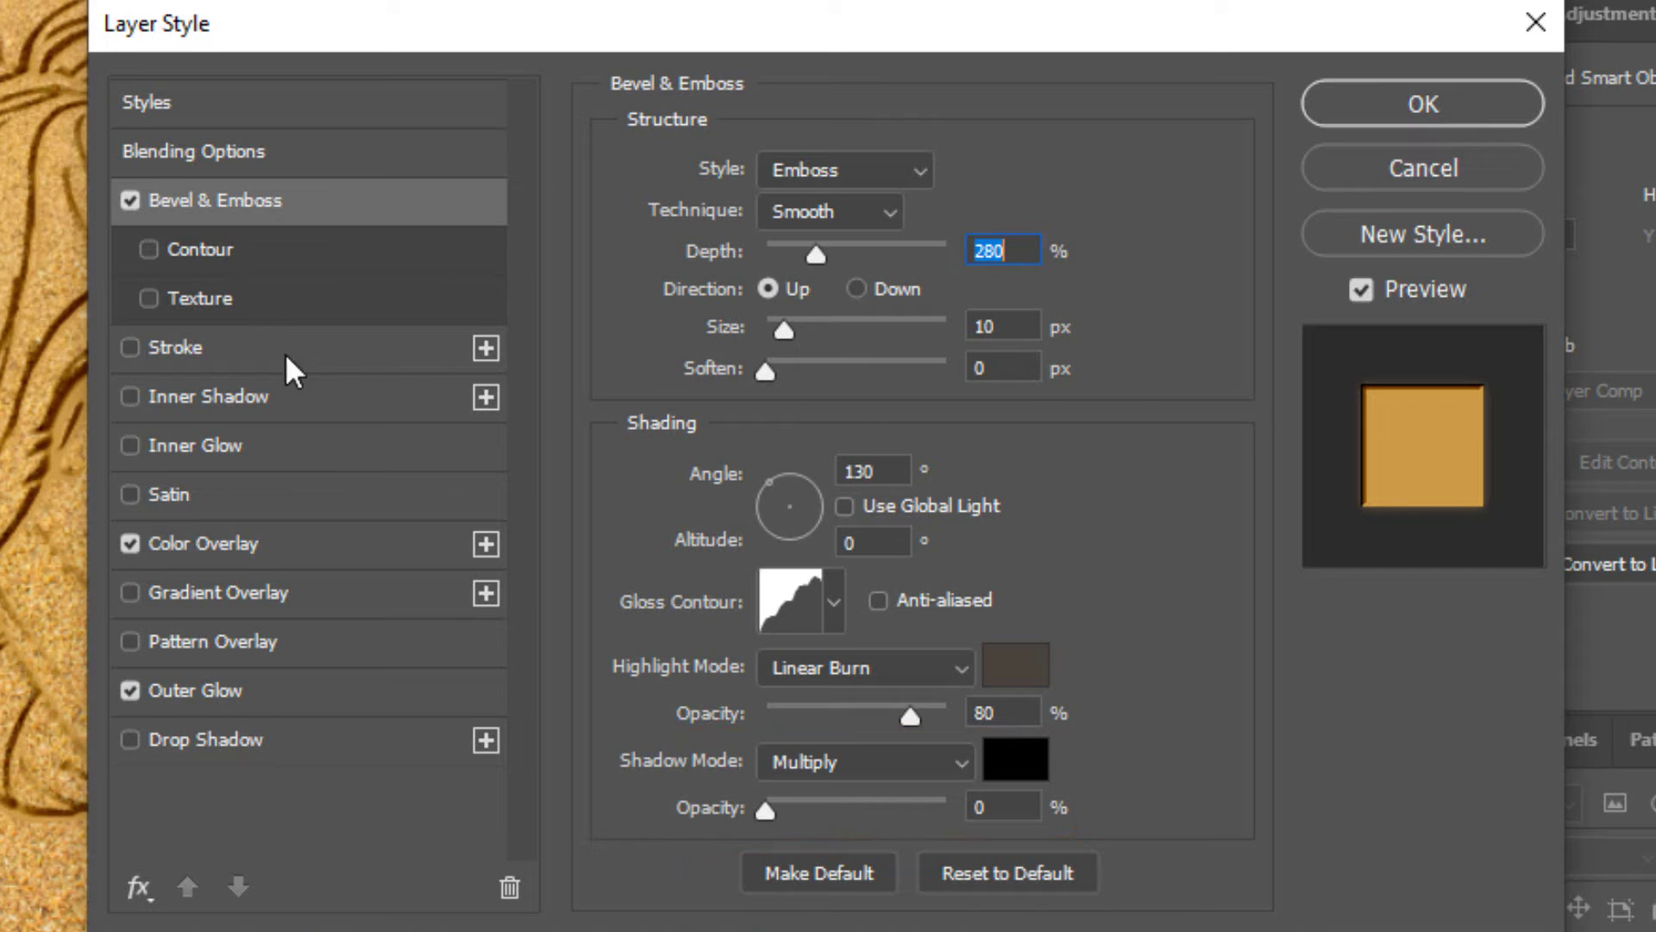
- Add the Legacy Patterns Clouds texture to the emboss at 28% scale and +28 depth
click(194, 299)
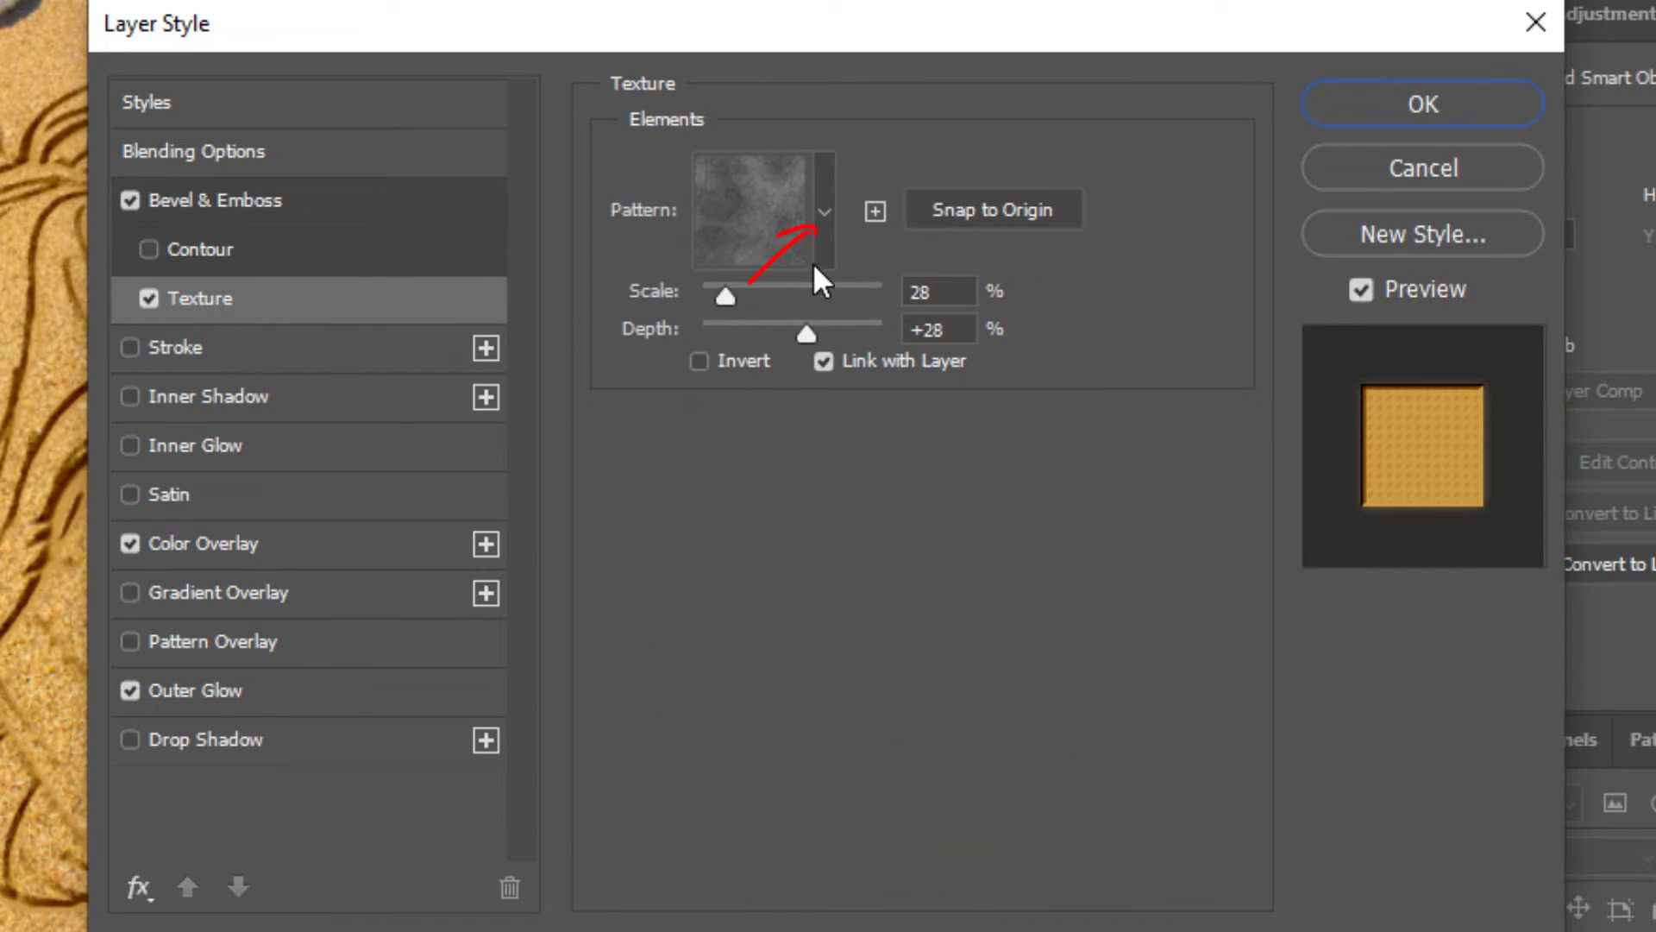
click(825, 225)
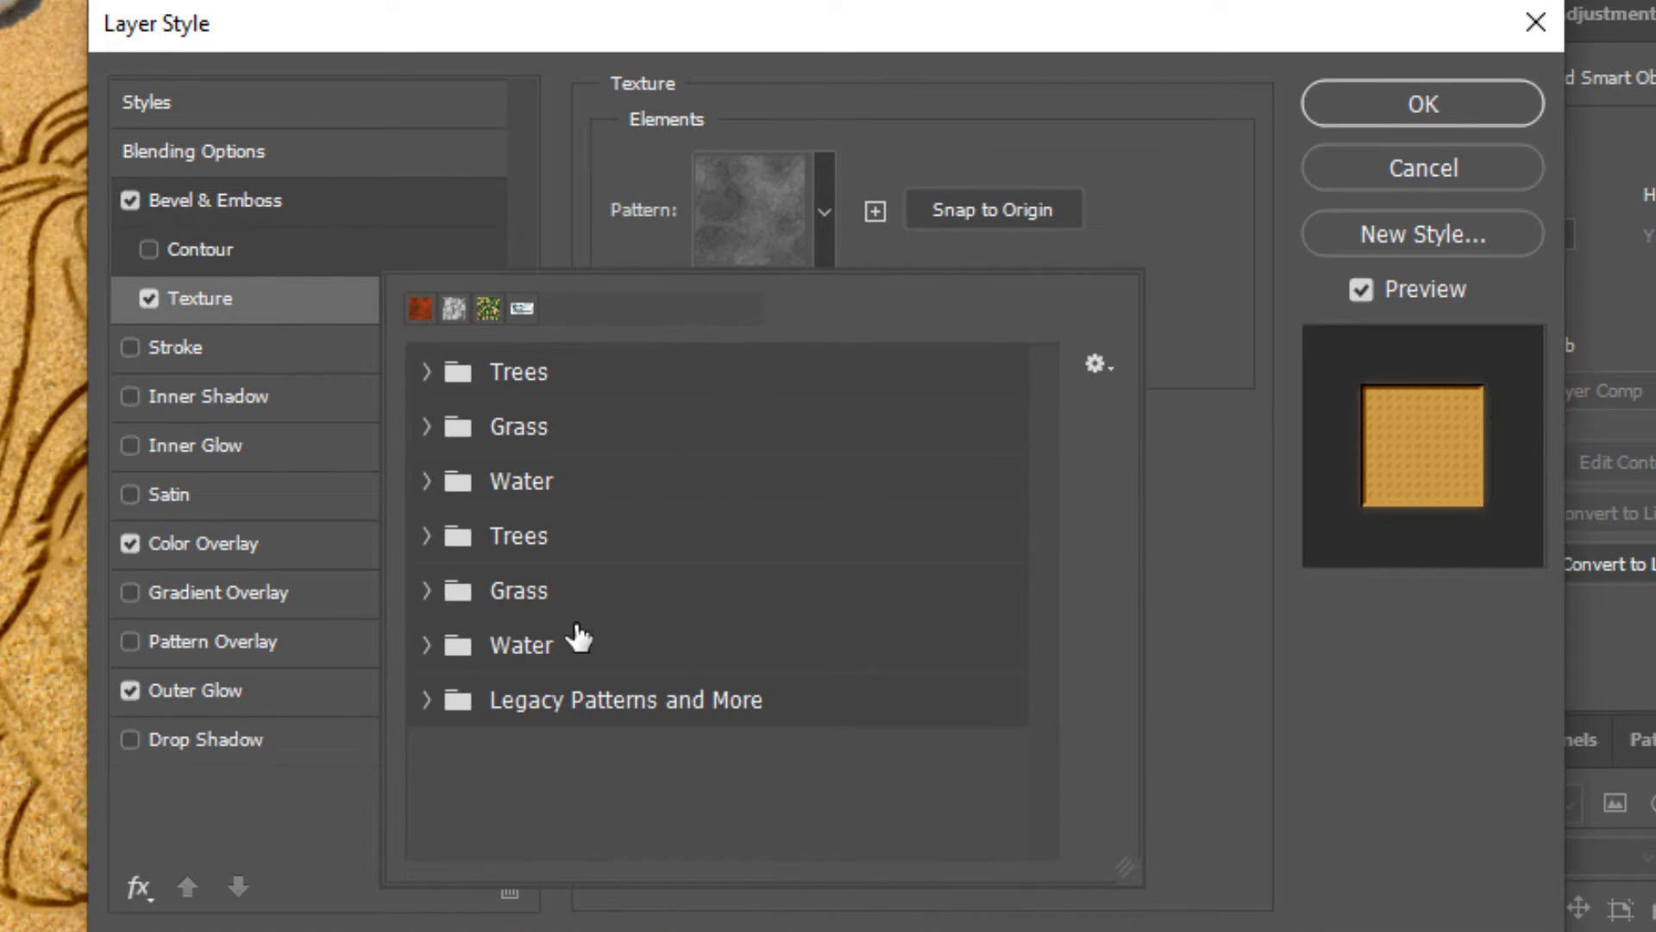
click(427, 700)
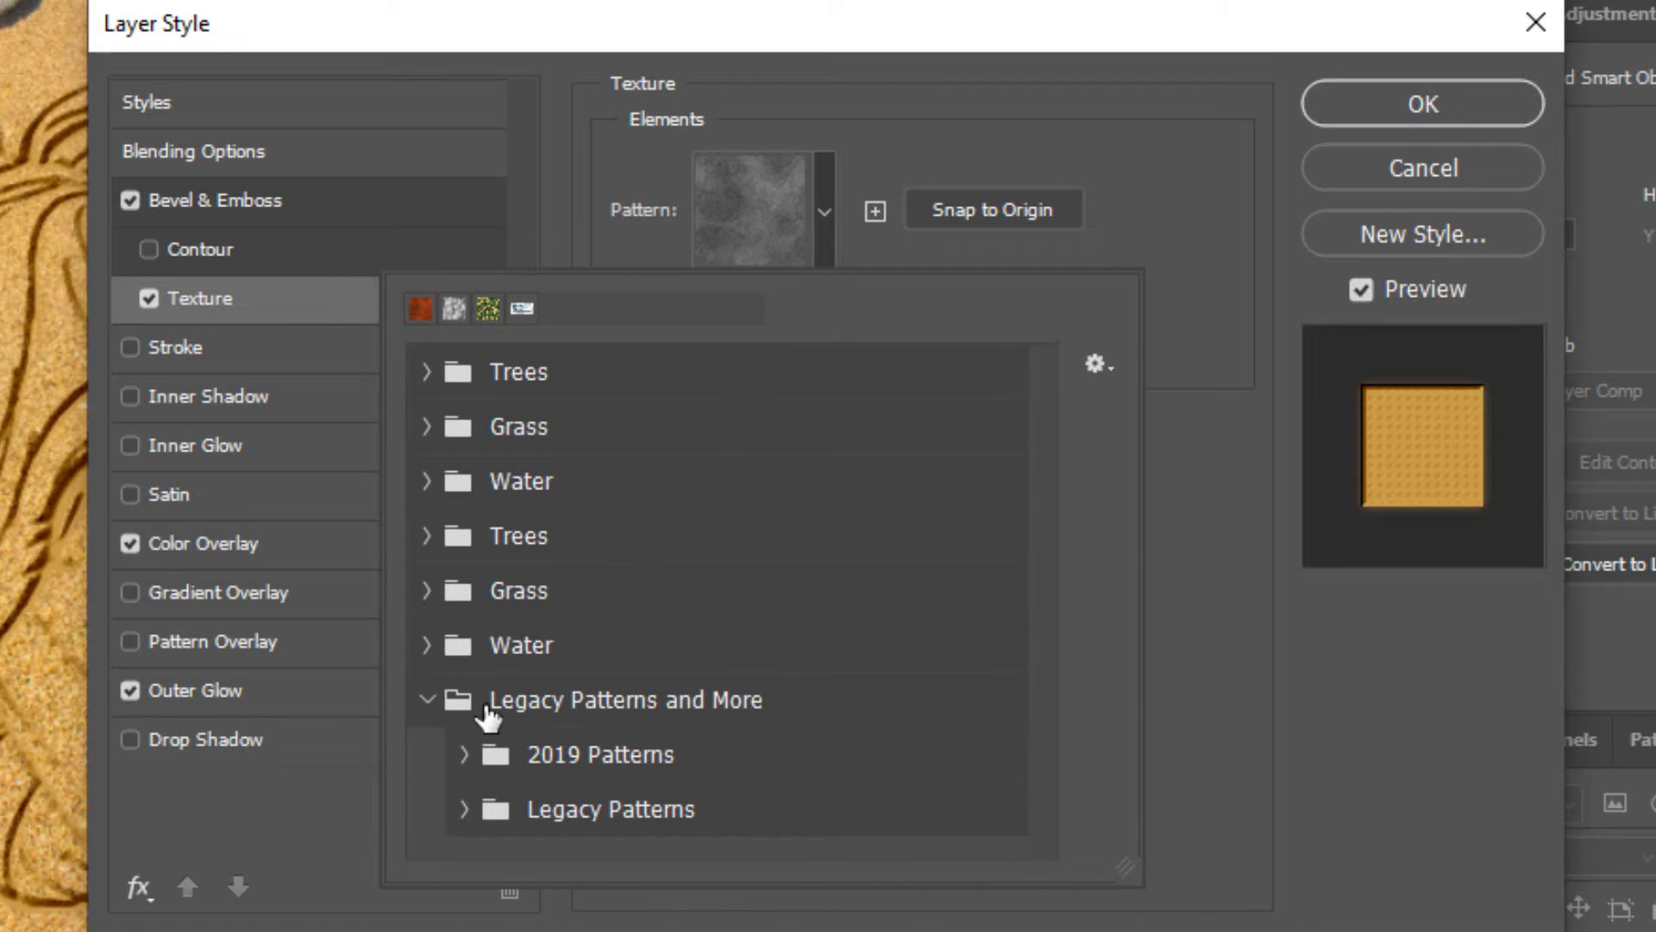
click(464, 809)
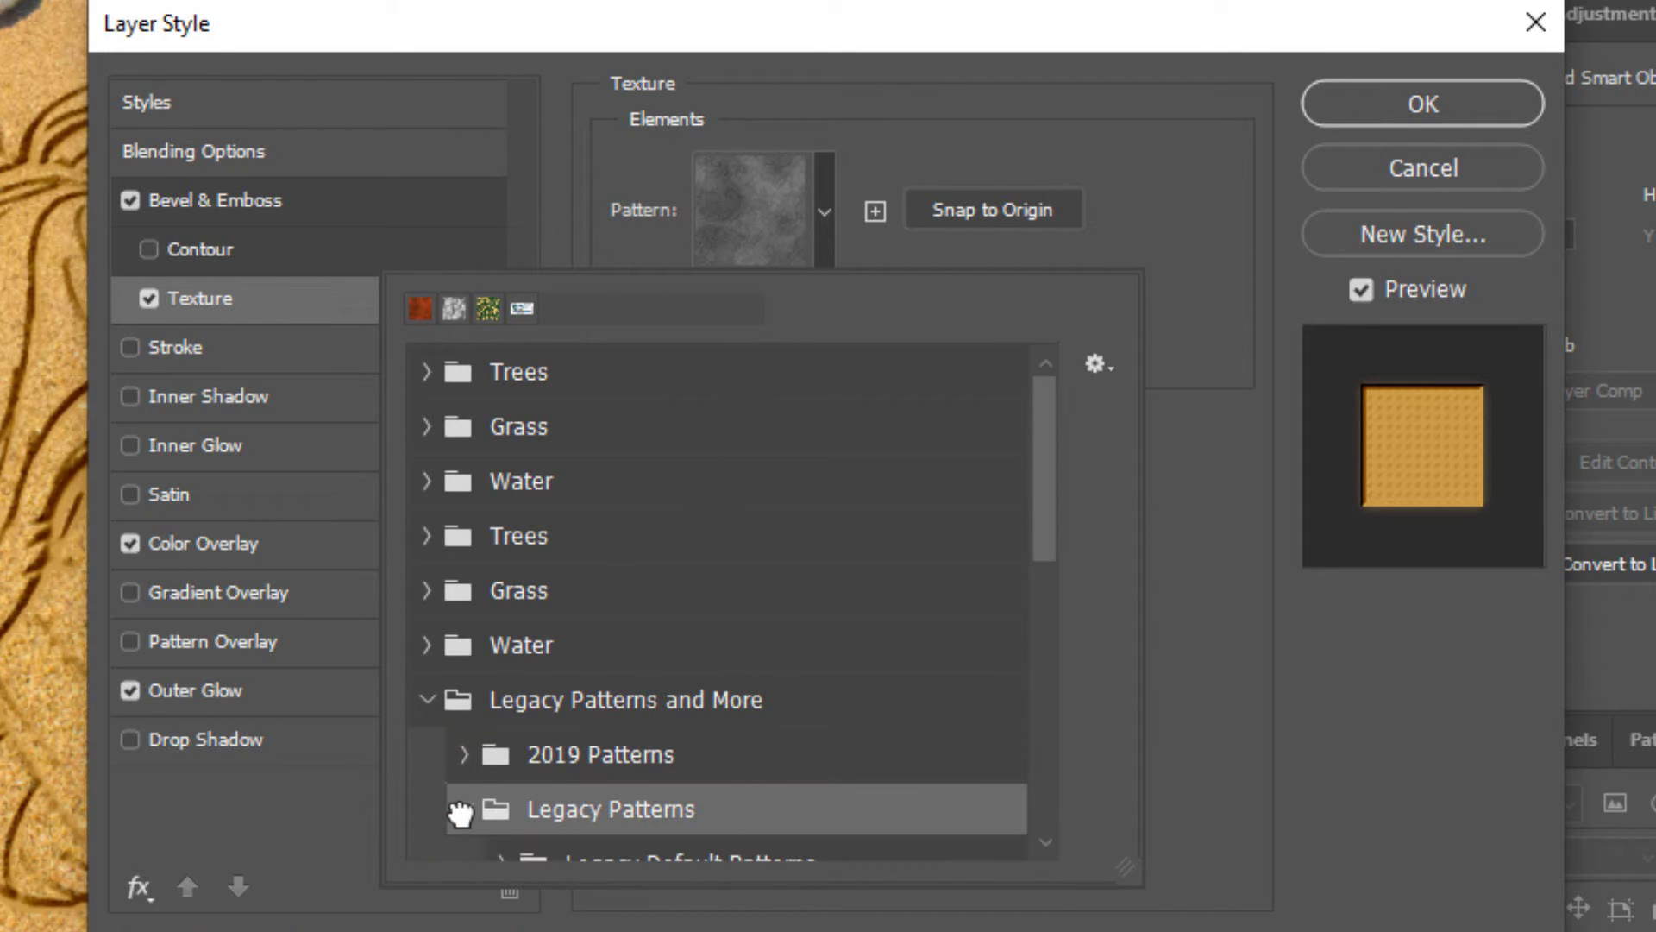
drag(1044, 514, 1038, 724)
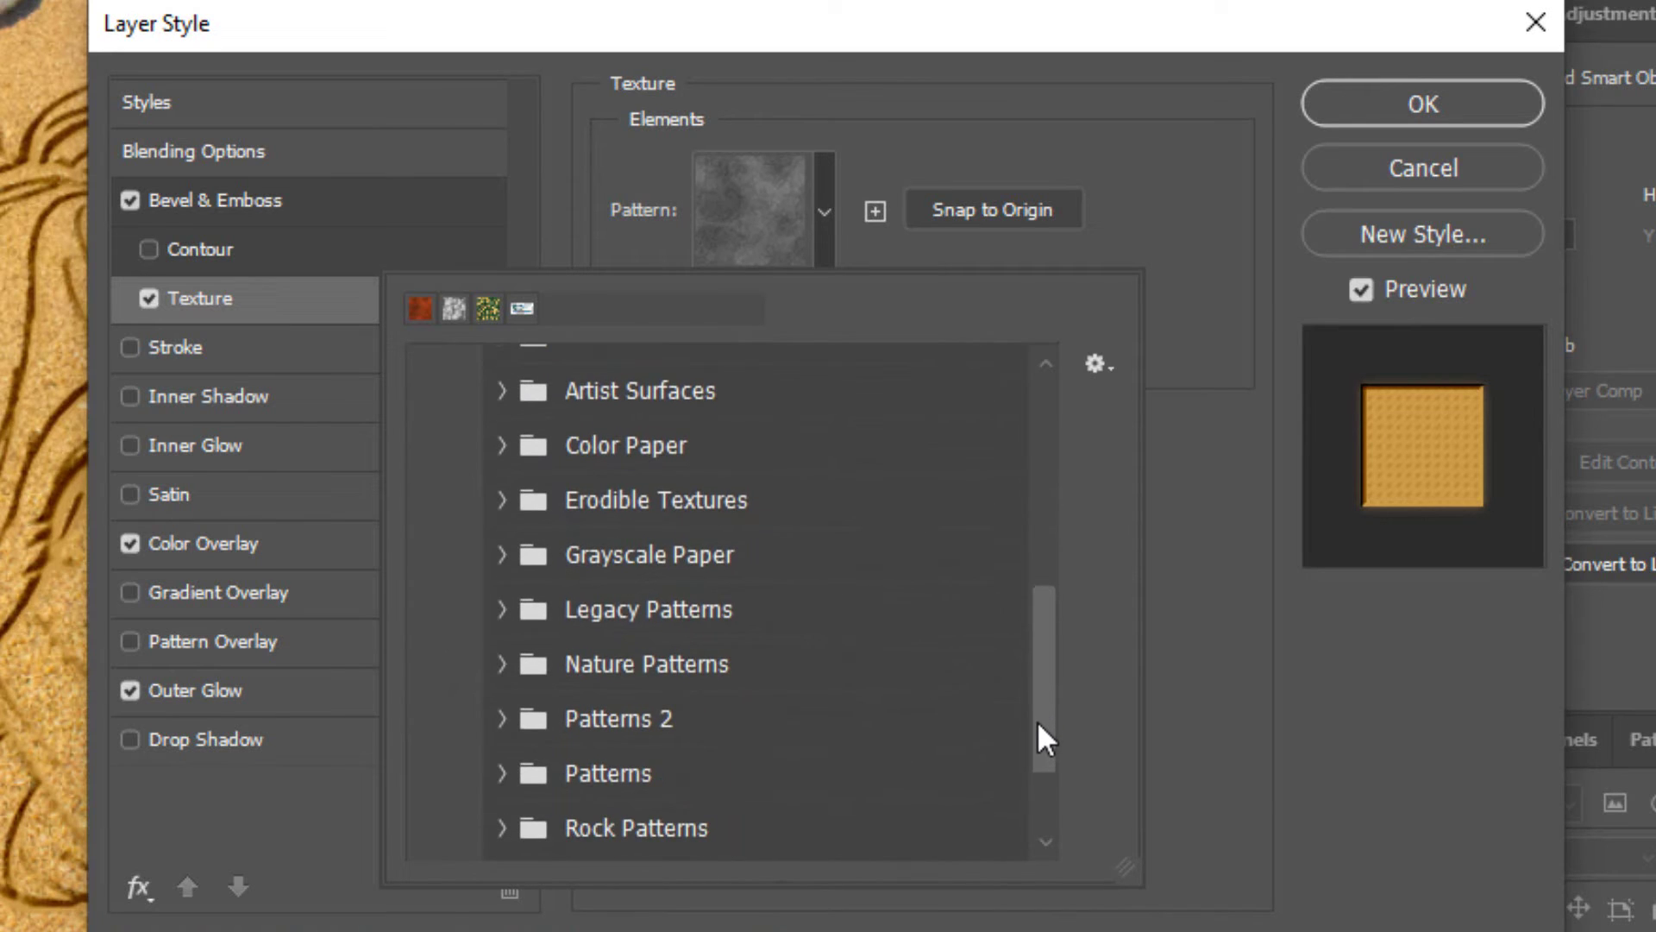
click(515, 770)
click(507, 772)
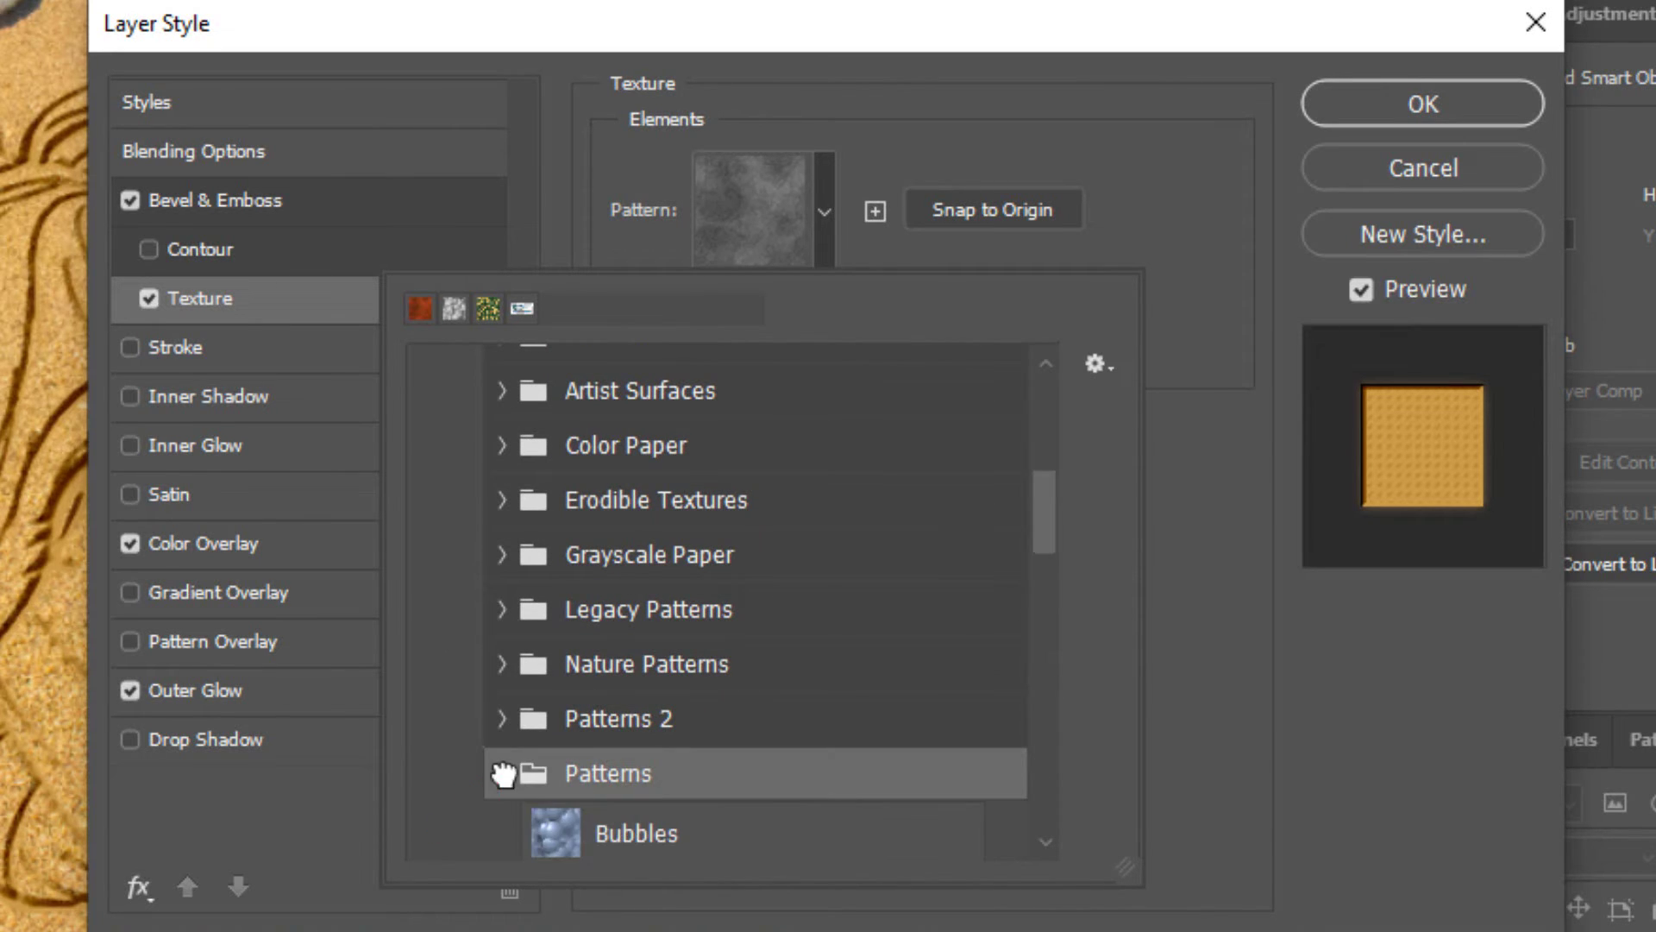
drag(1042, 507, 1037, 750)
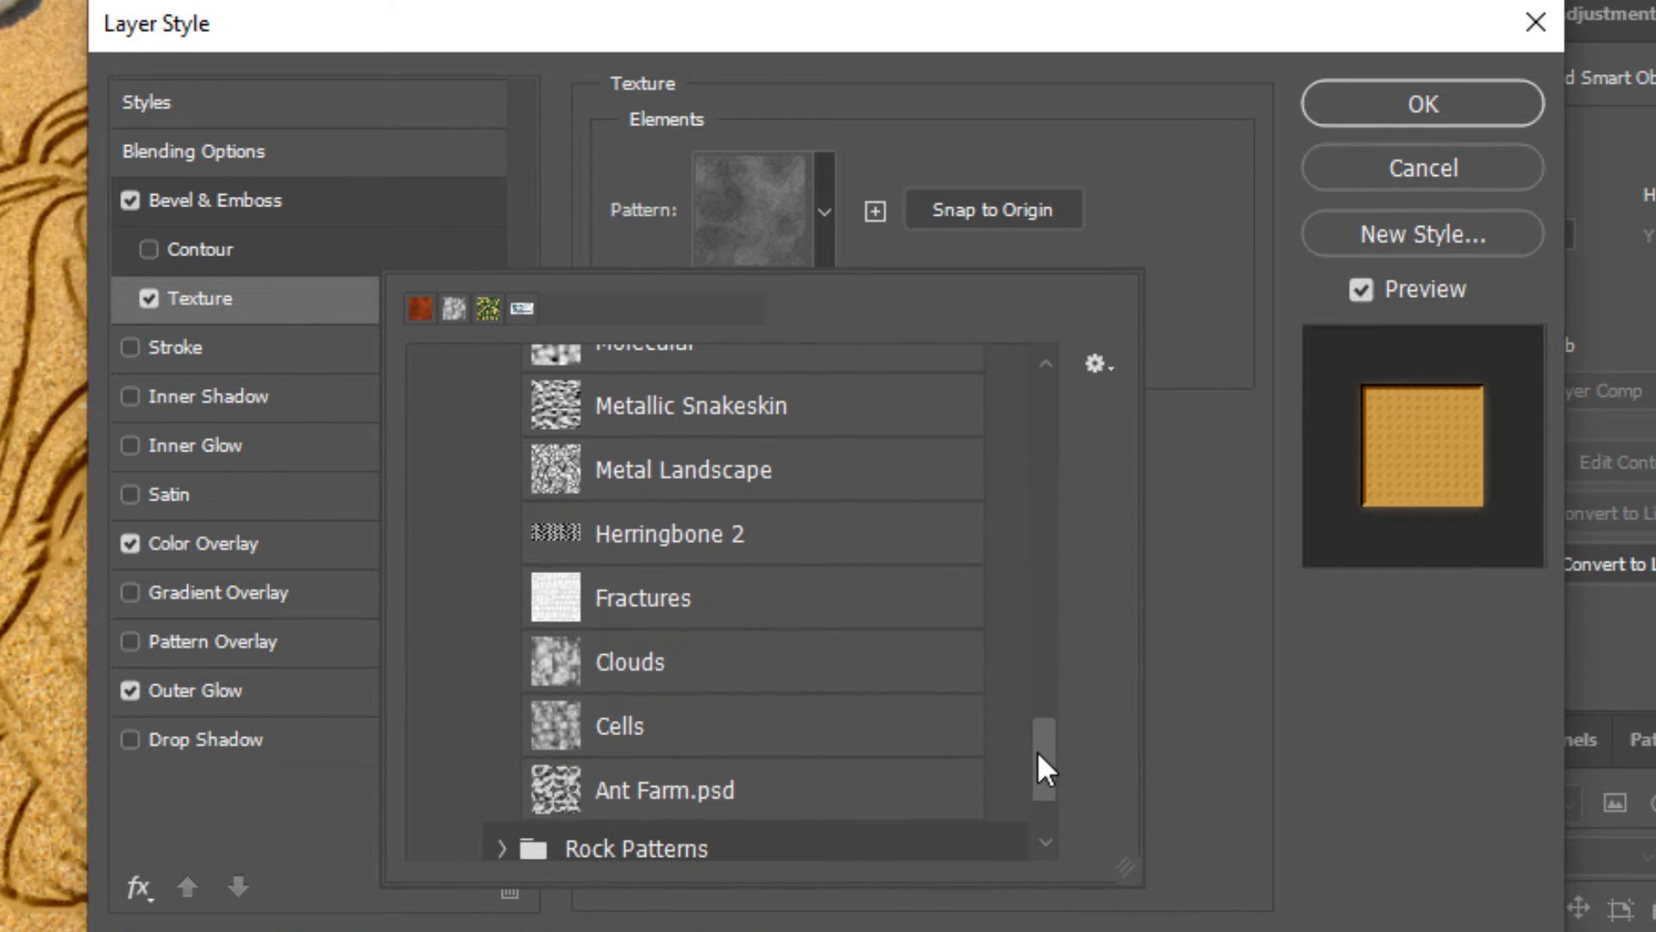
click(636, 666)
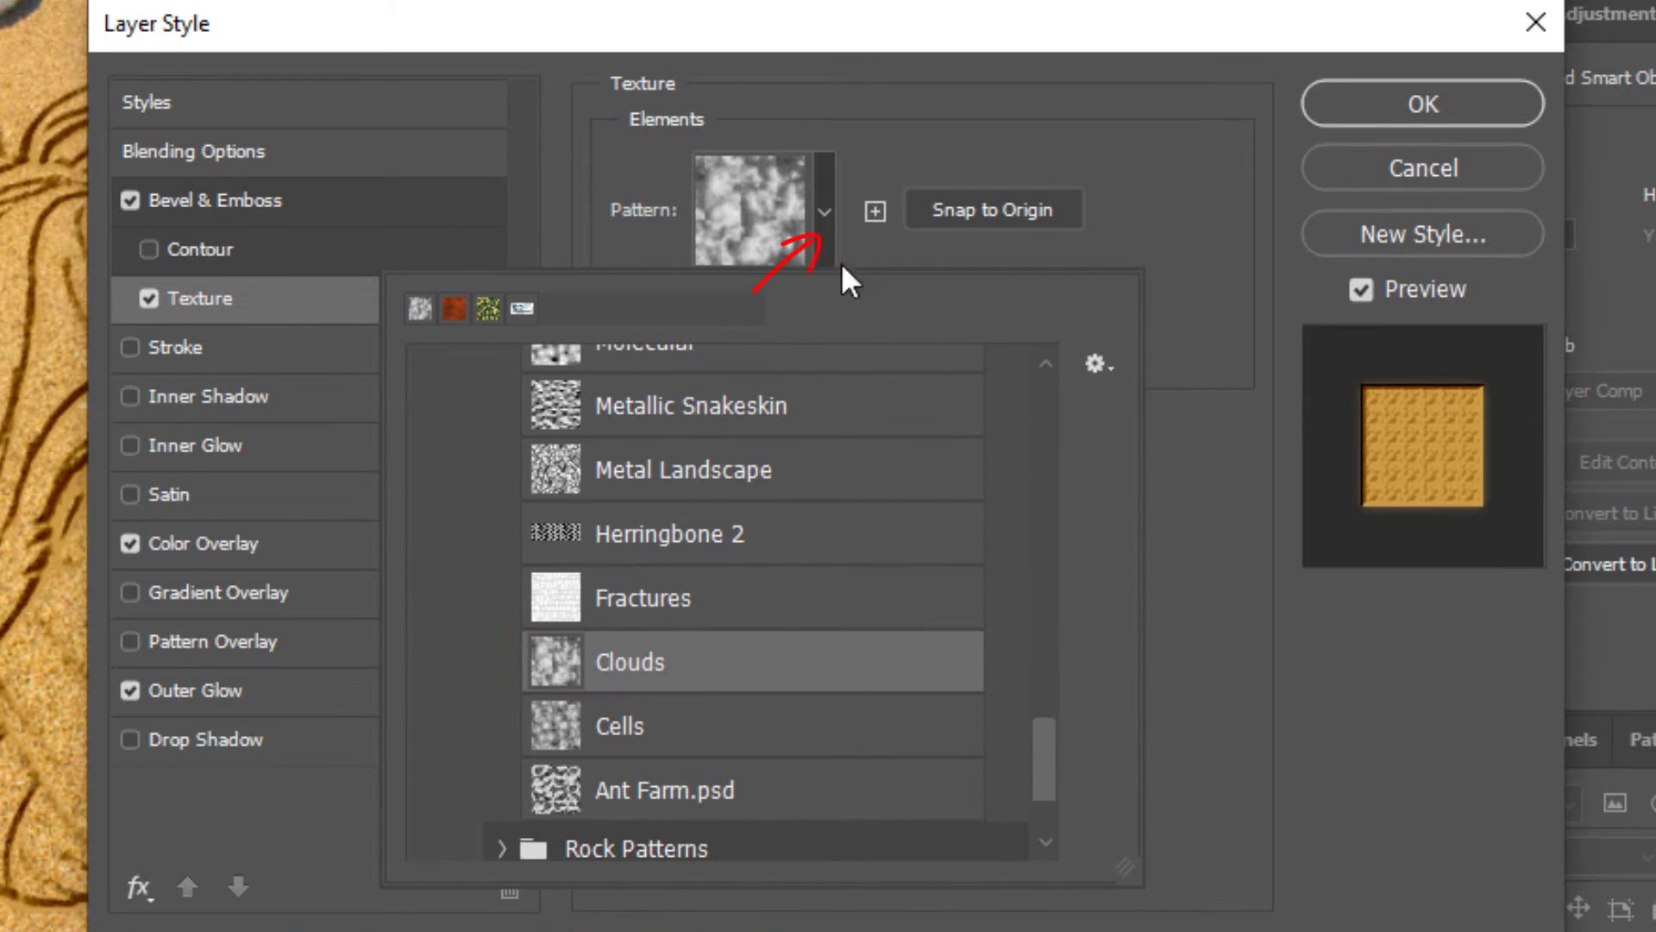
click(832, 220)
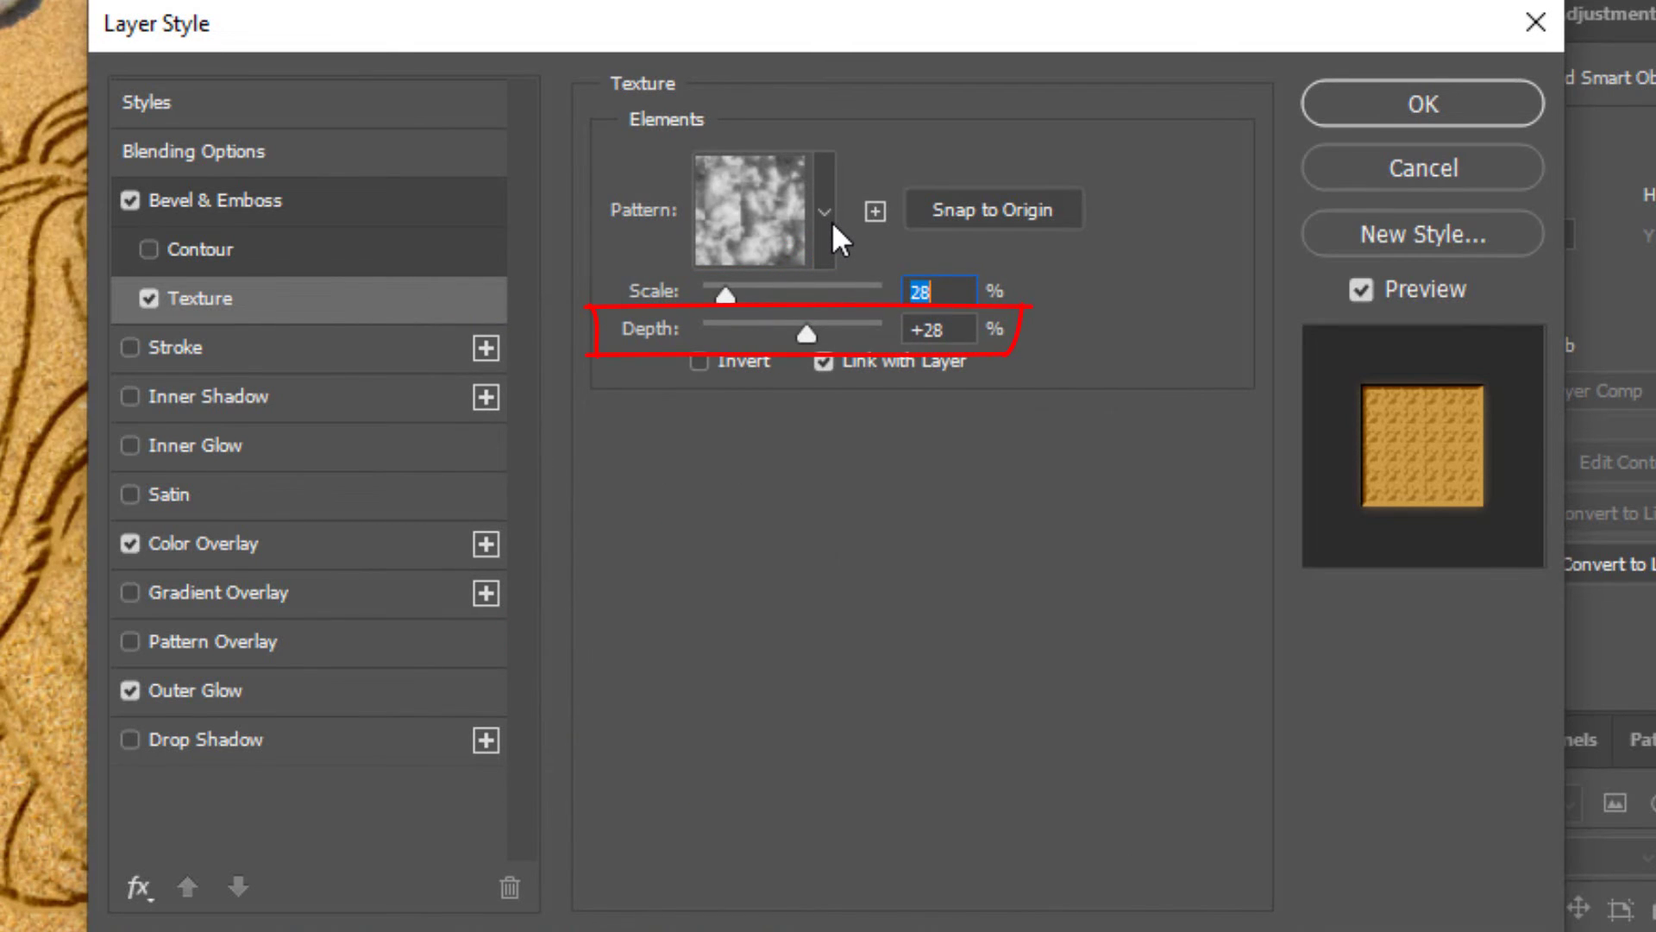
- Add a 14 px Inside Soft Light stroke at 100% opacity in colour 504b44
click(211, 356)
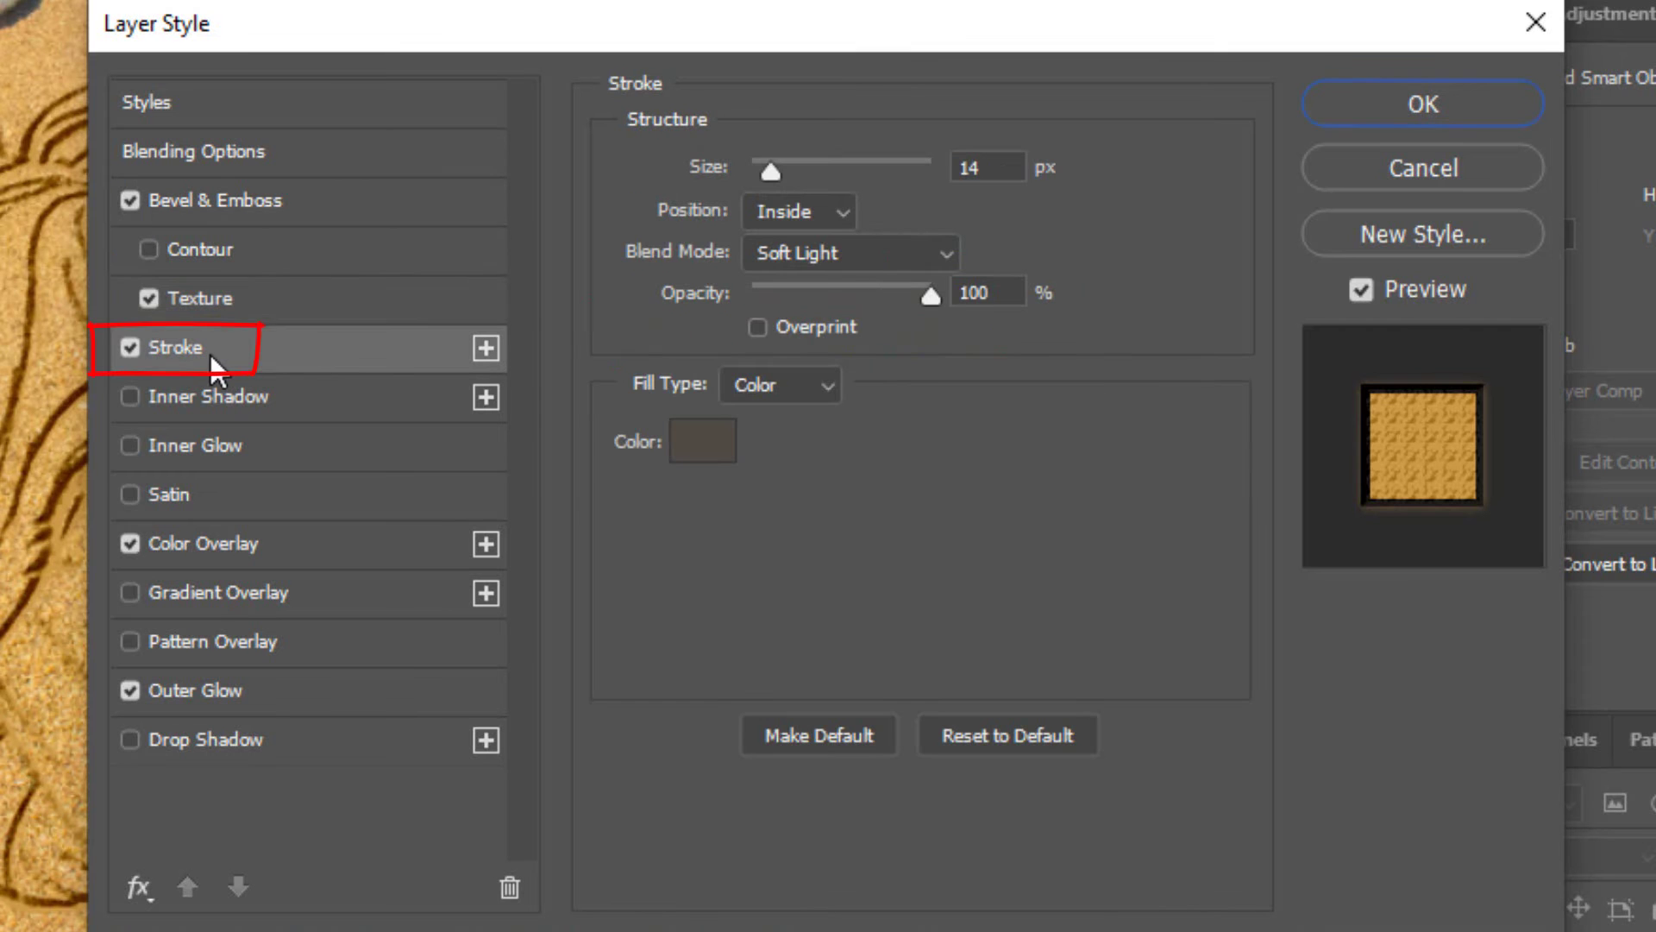
click(705, 443)
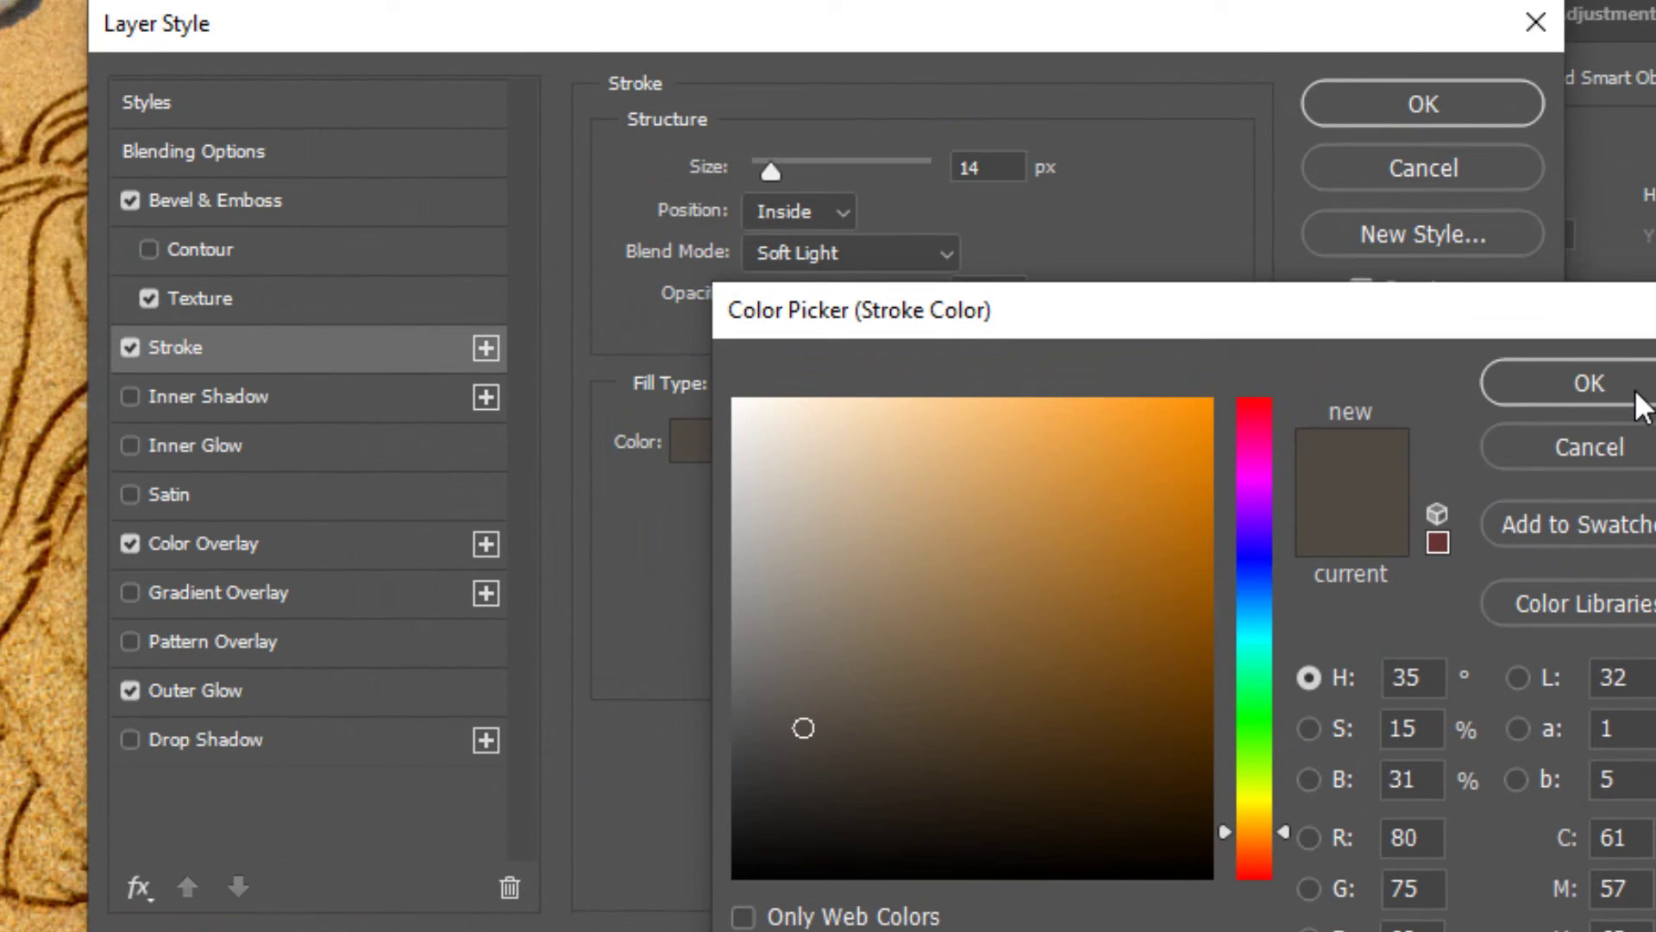
click(1626, 380)
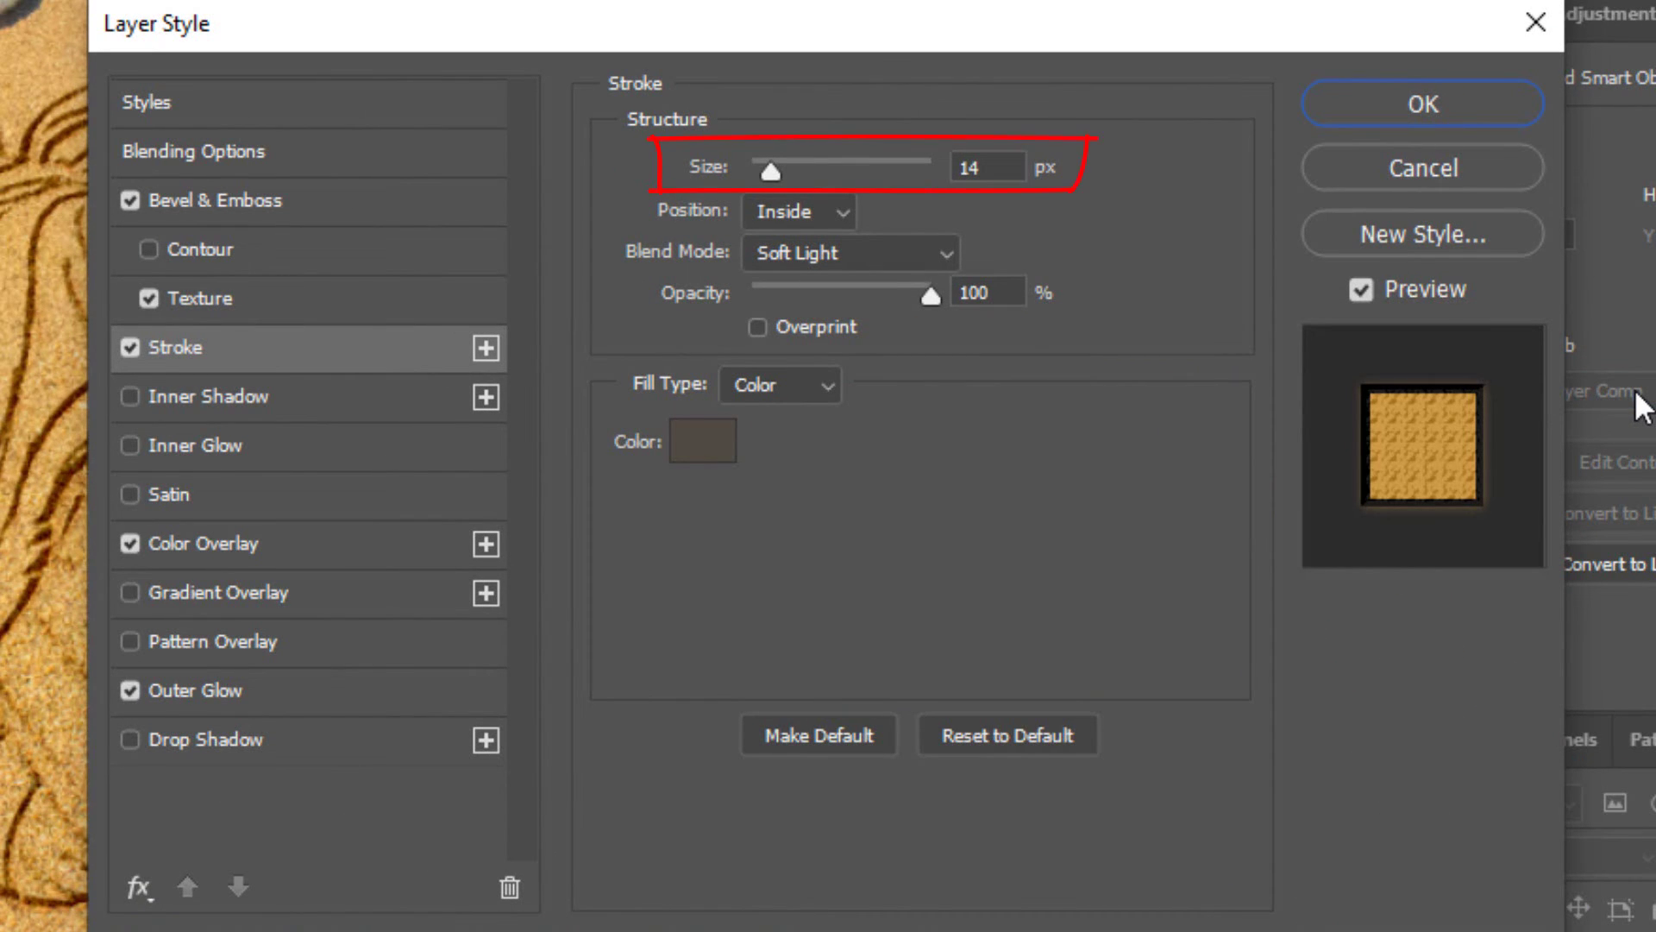